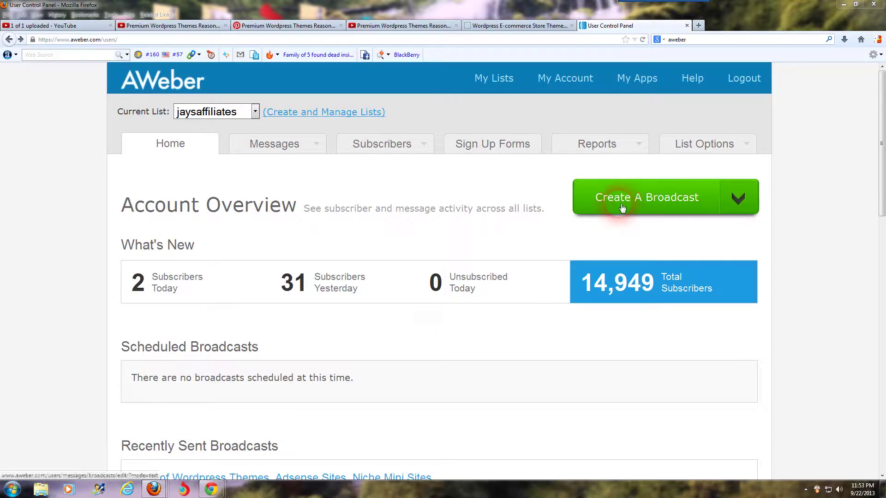
Start a new broadcast with the Previous Message Editor from the Create A Broadcast menu.
click(741, 202)
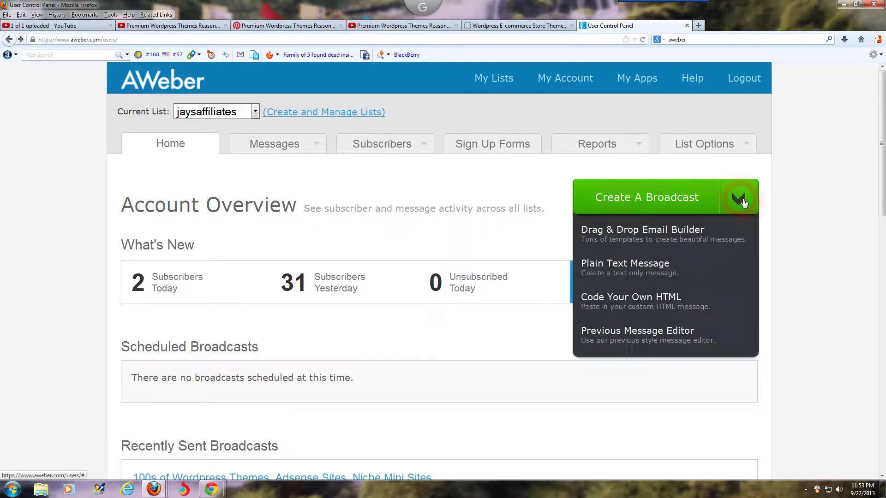
click(651, 234)
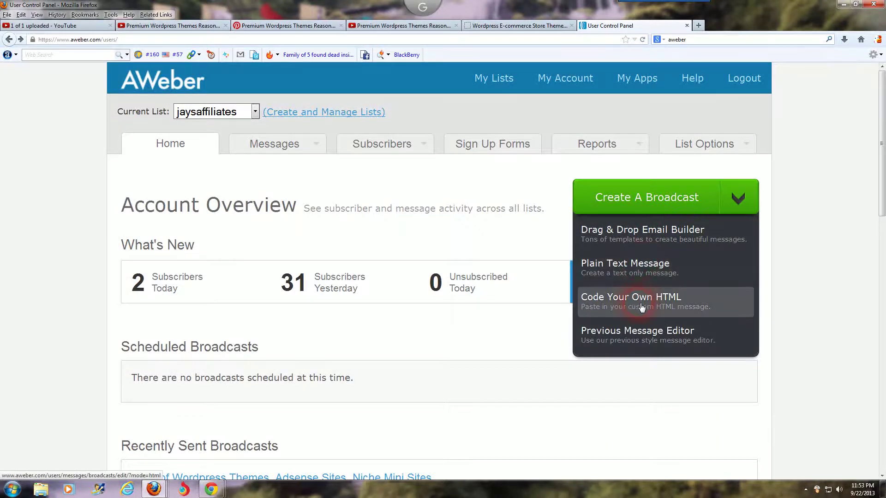
click(645, 338)
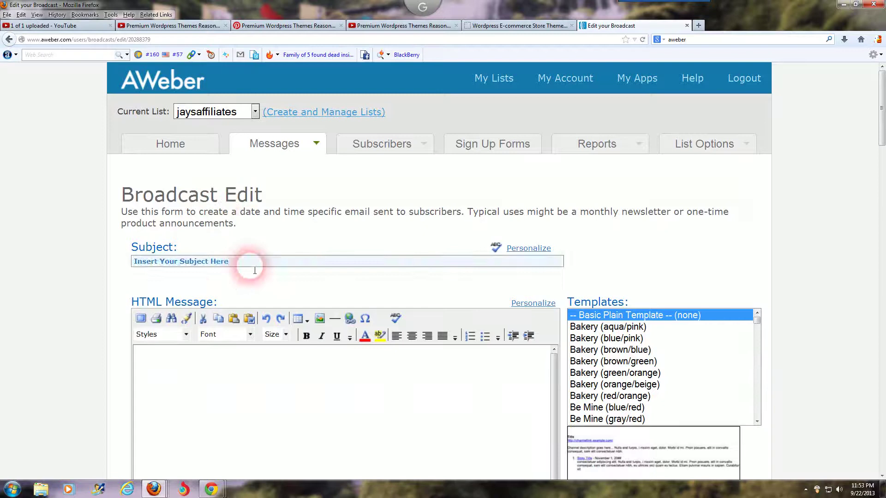
Select the subject field, then place the insertion point in the empty HTML message body.
click(157, 265)
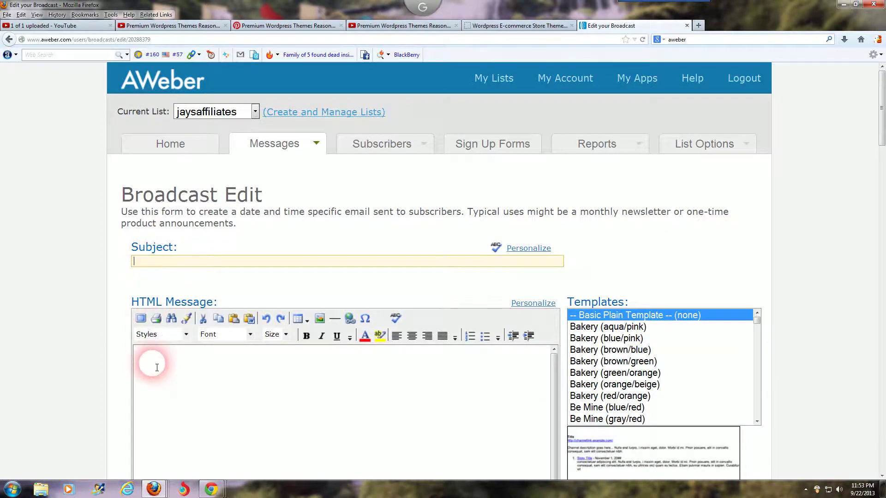
scroll(212, 286, down, 3)
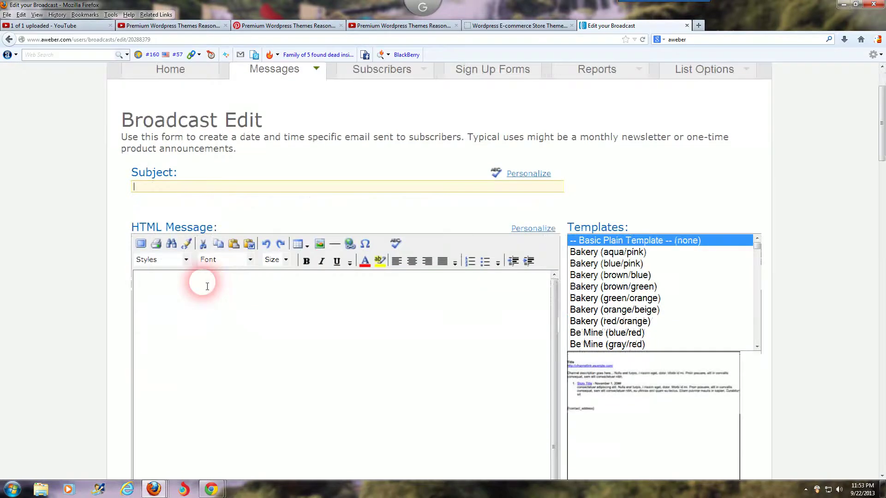
click(150, 295)
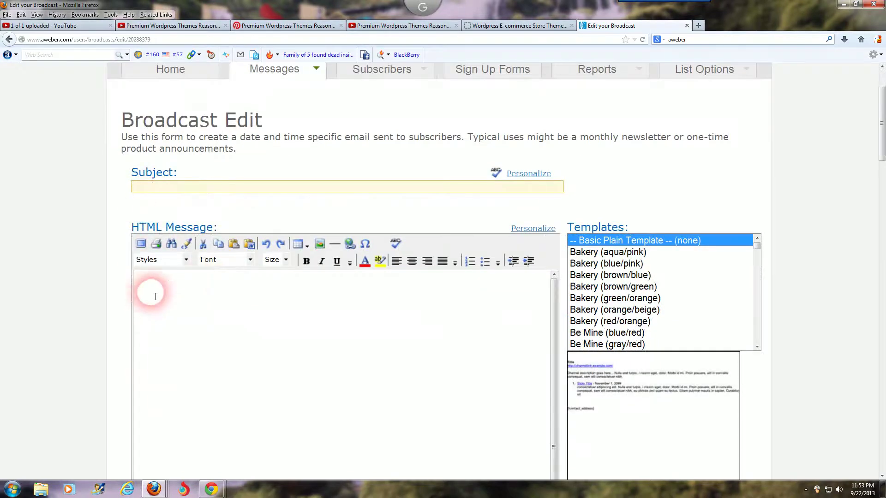
click(144, 285)
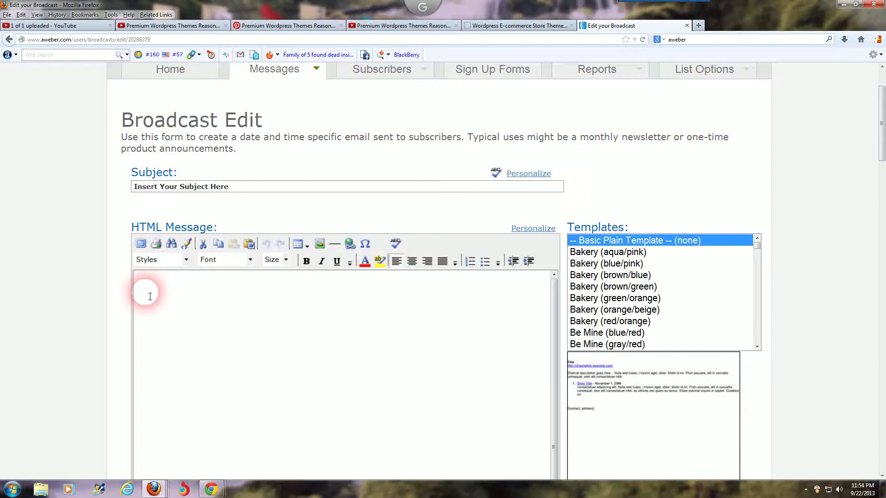
key(ctrl+v)
key(ctrl+plus)
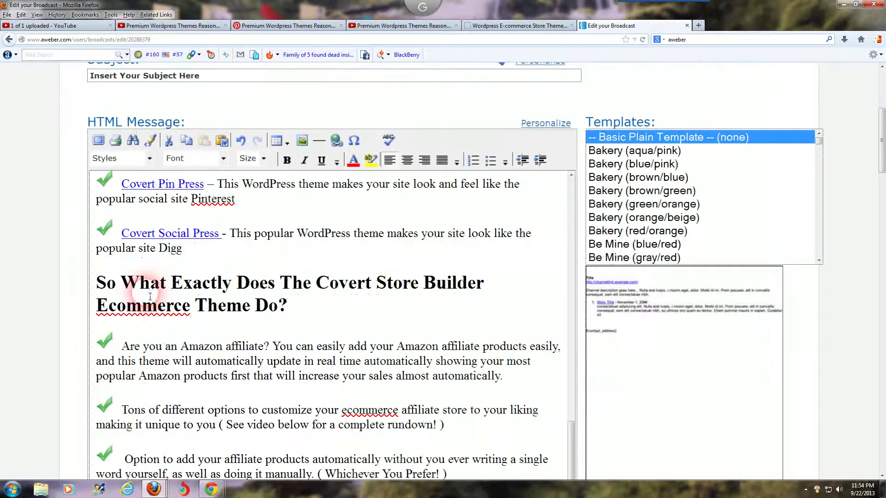
key(ctrl+minus)
key(ctrl+minus)
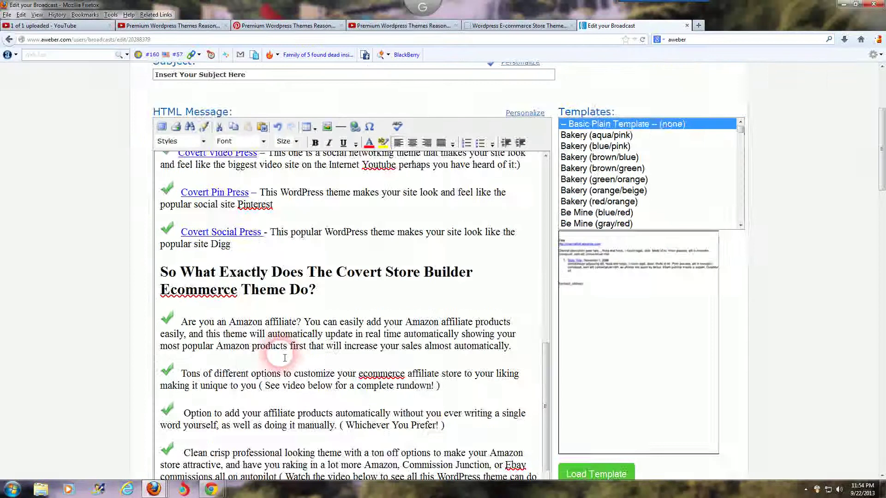
scroll(300, 364, up, 10)
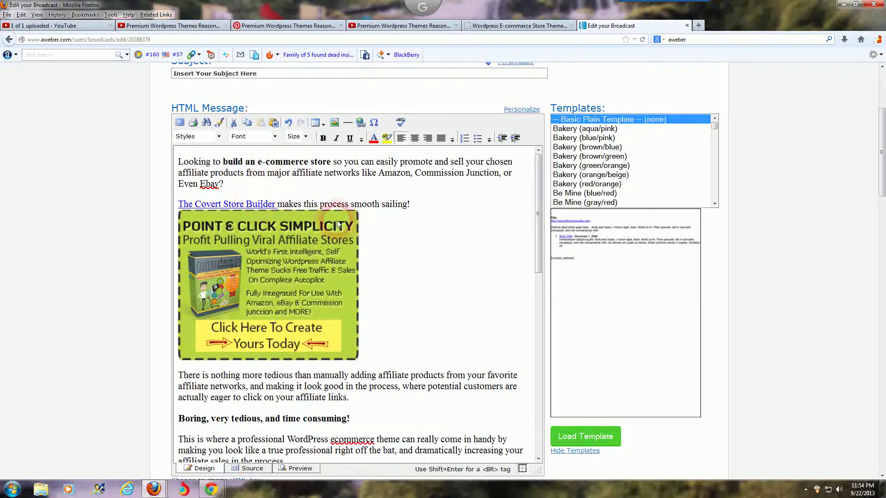
scroll(417, 342, down, 5)
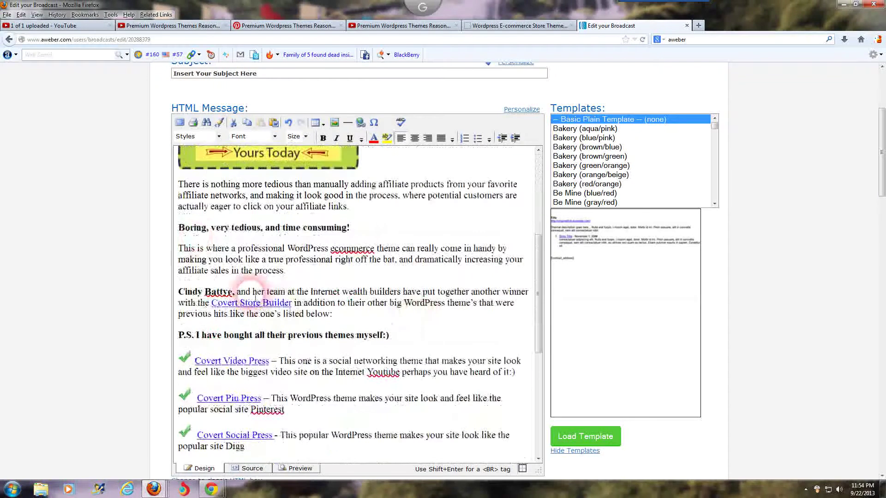
scroll(381, 285, down, 3)
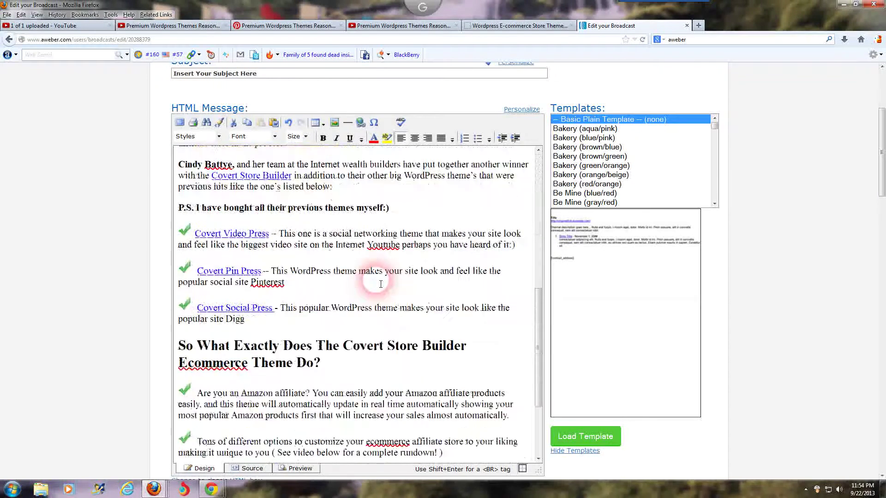
scroll(381, 285, down, 3)
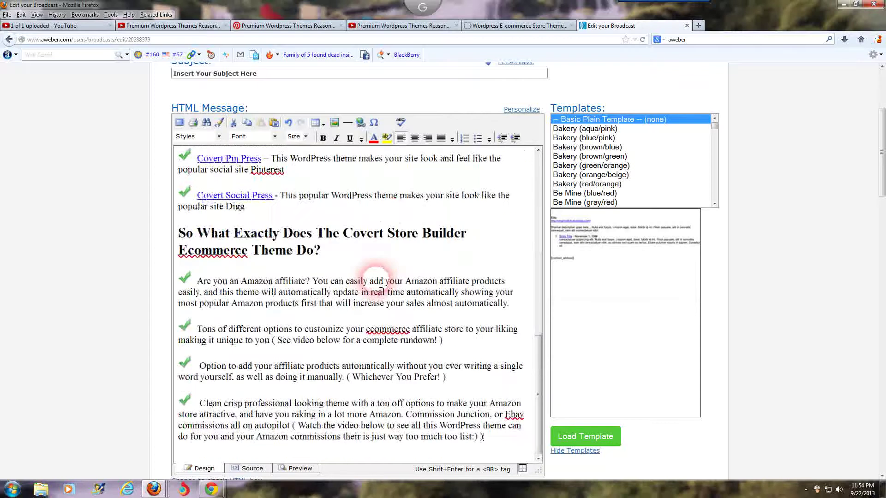
scroll(380, 284, up, 10)
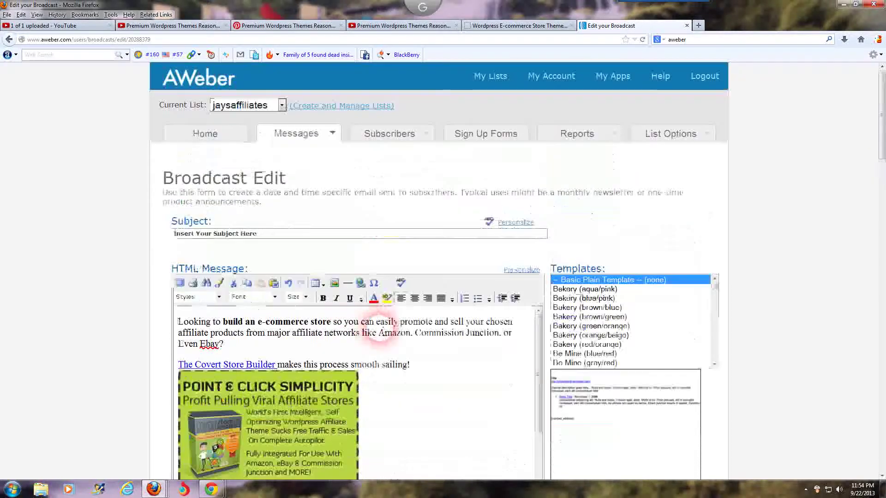
Write the subject 'How to increase your affiliate earnings by 10x…', replacing the word 'make'.
click(192, 237)
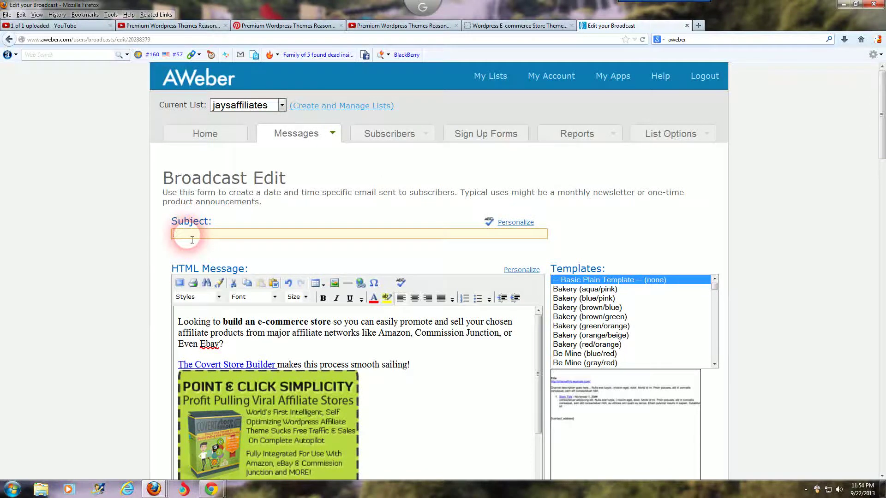
key(Caps_Lock)
text(Ho)
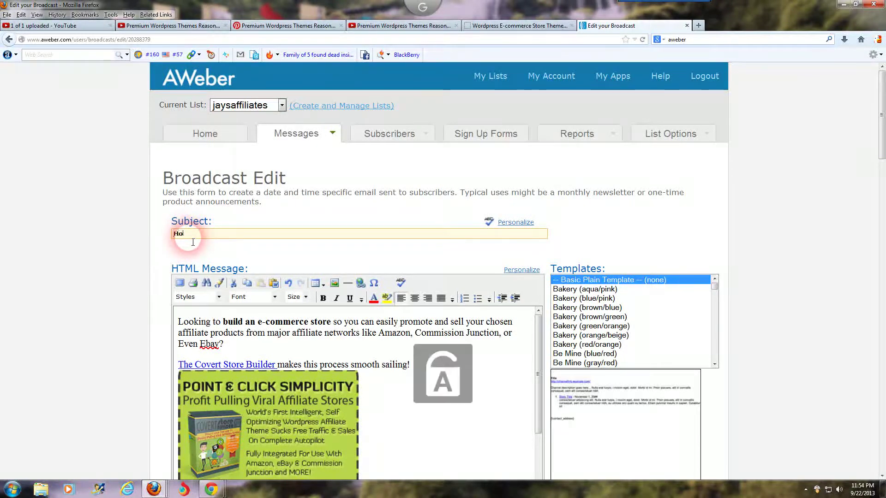
text(w to make)
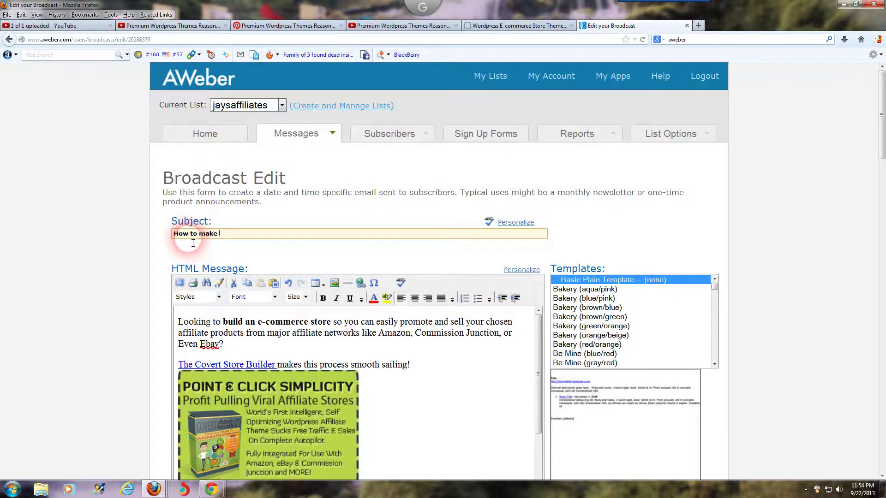
double_click(203, 233)
key(BackSpace)
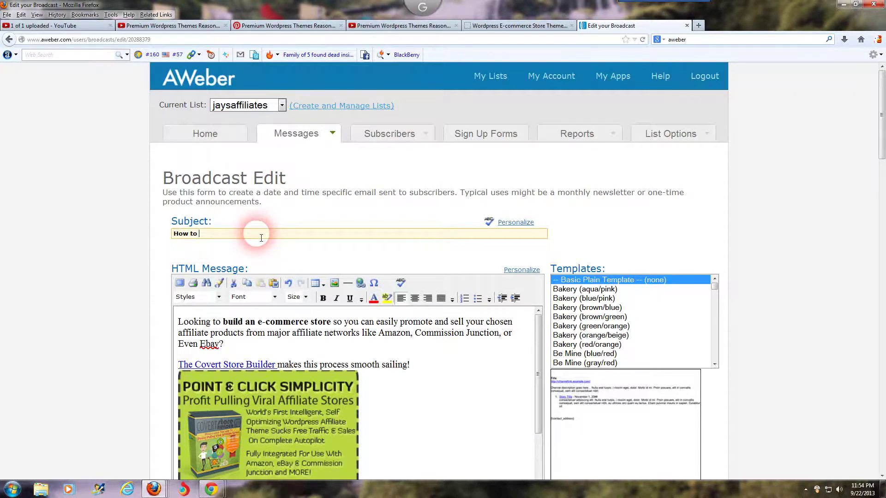
text(increase your affiliate ea)
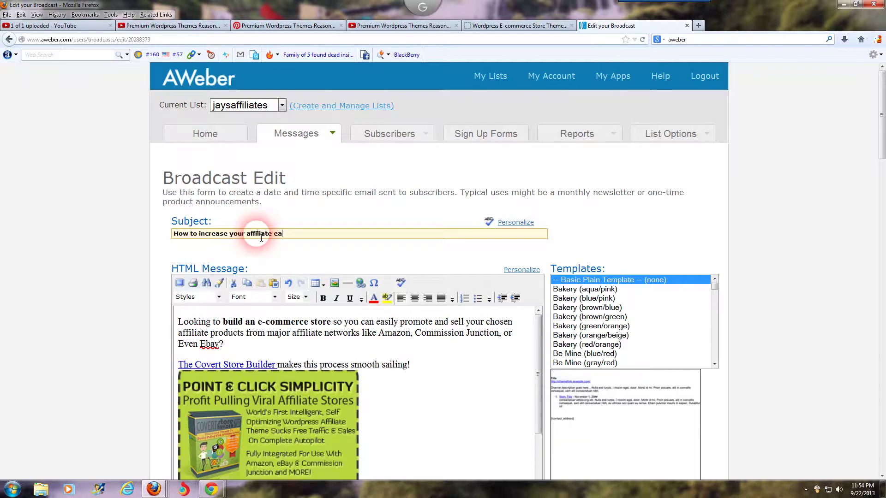
text(rnings by )
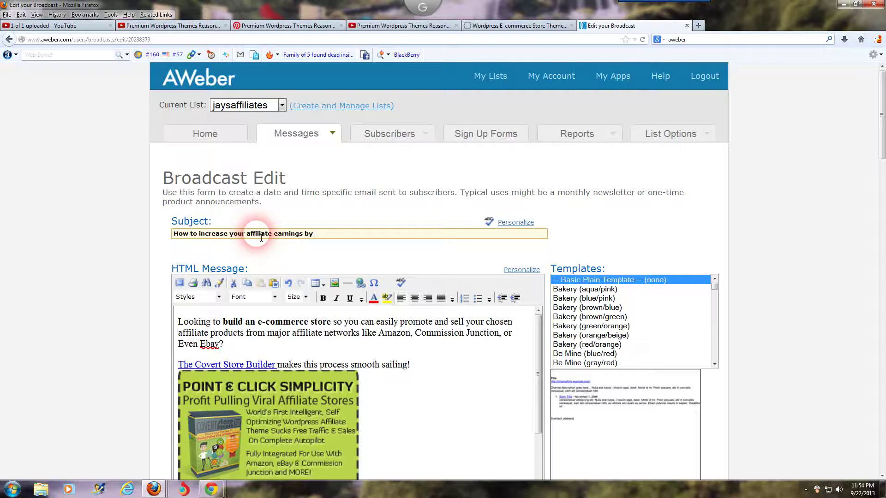
text(10x10x)
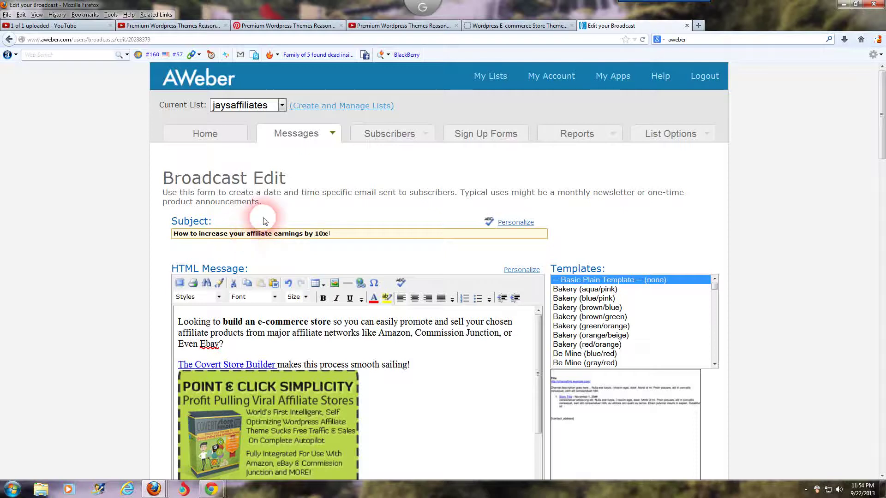
text( using an amaz)
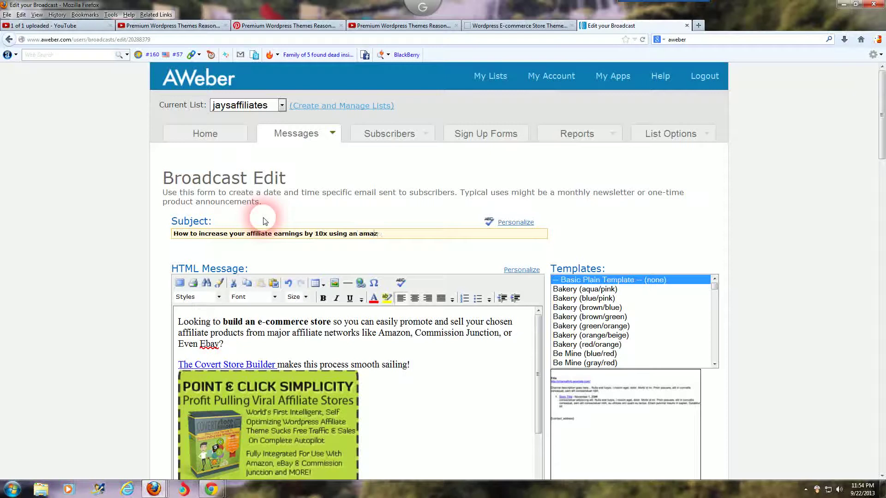
text(on store builder premium wor)
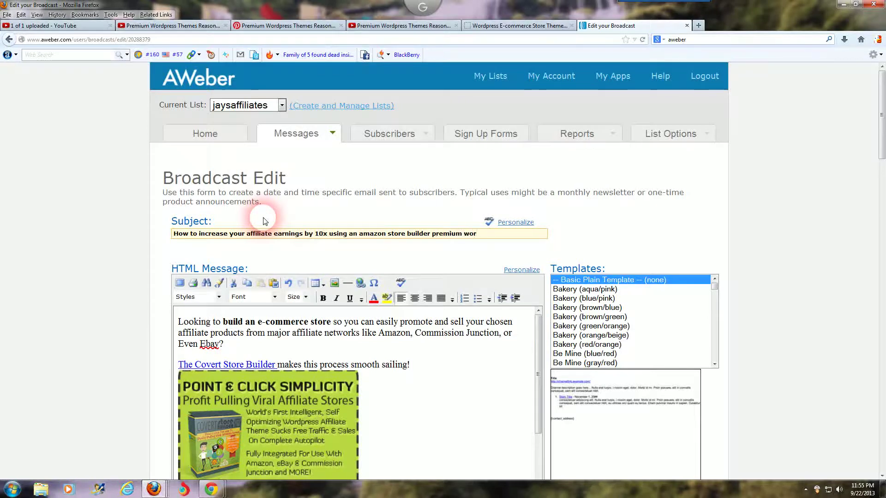
text(dpress plugin)
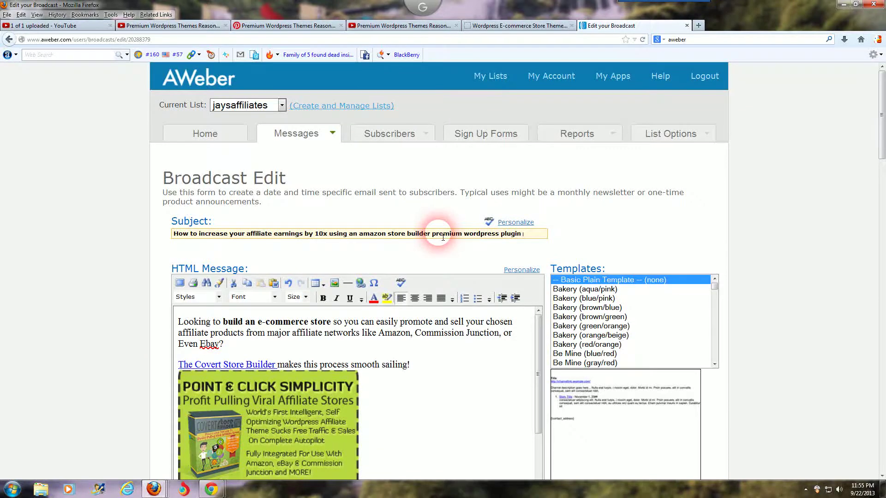
scroll(470, 242, down, 3)
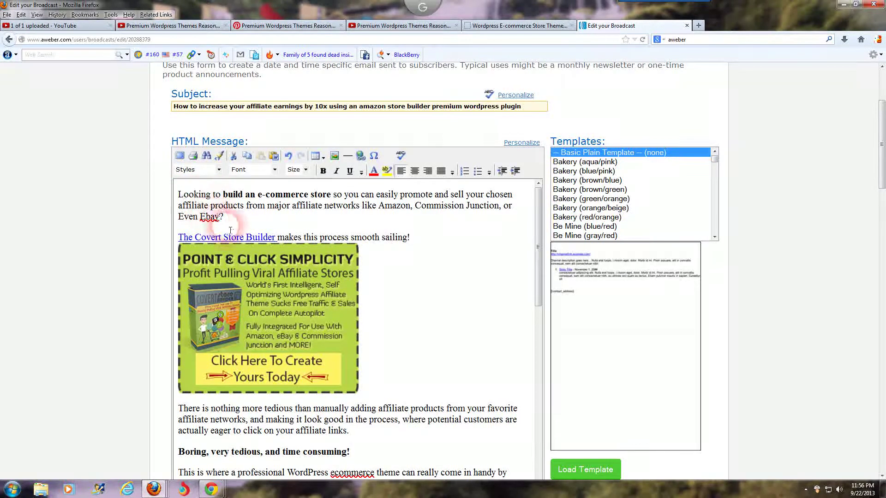
scroll(490, 320, up, 3)
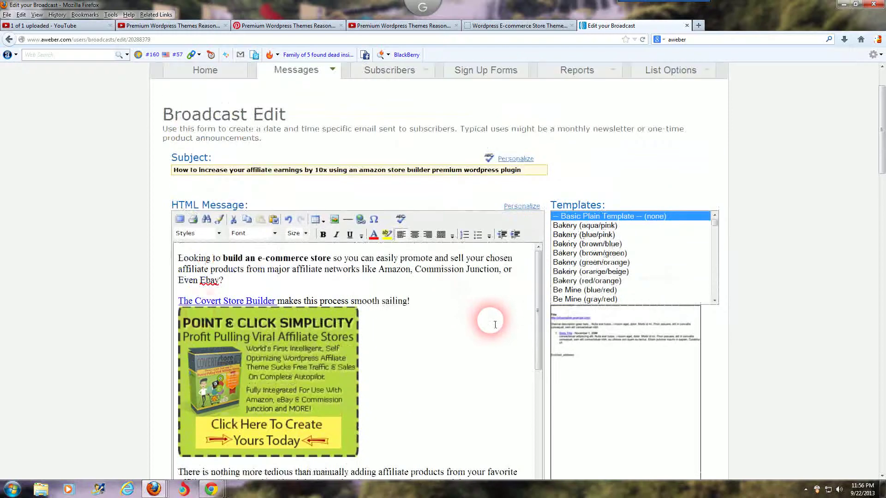
drag(178, 300, 278, 307)
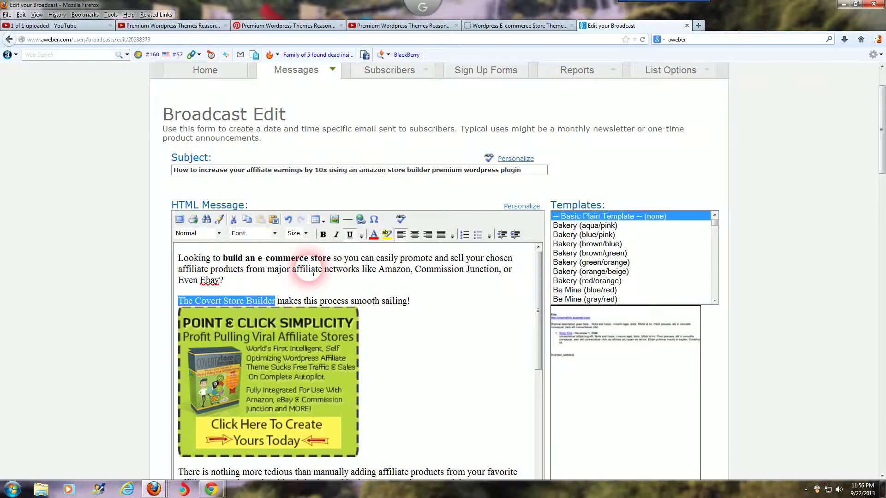
click(320, 294)
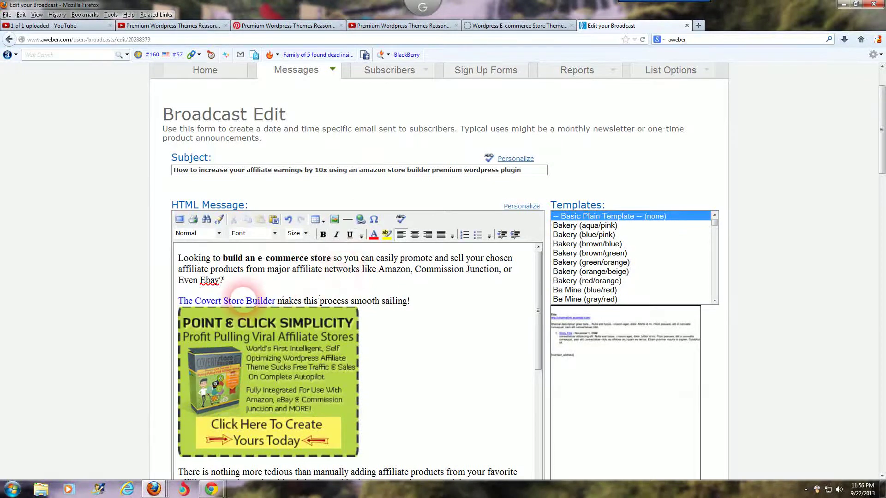
click(183, 303)
drag(183, 302, 278, 306)
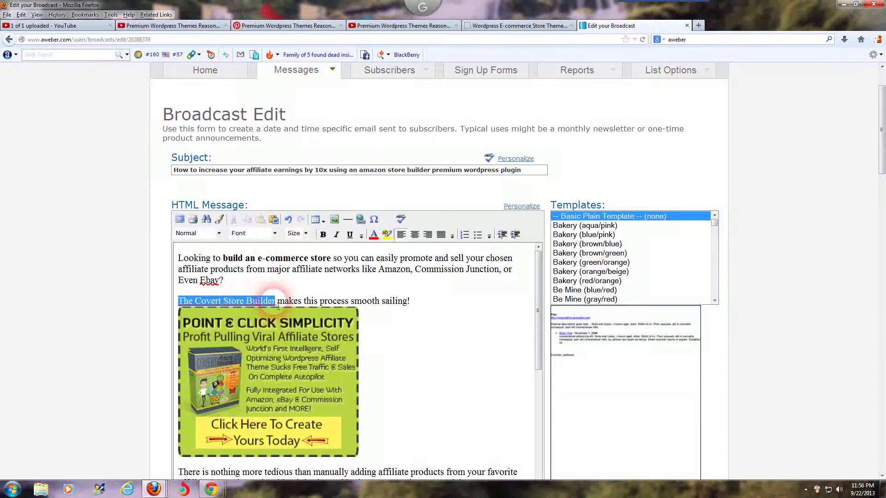
click(360, 221)
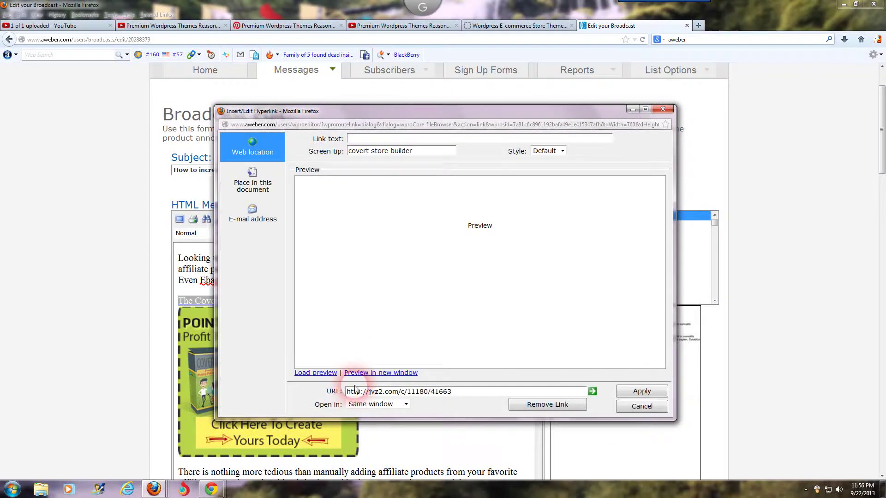
drag(347, 392, 447, 395)
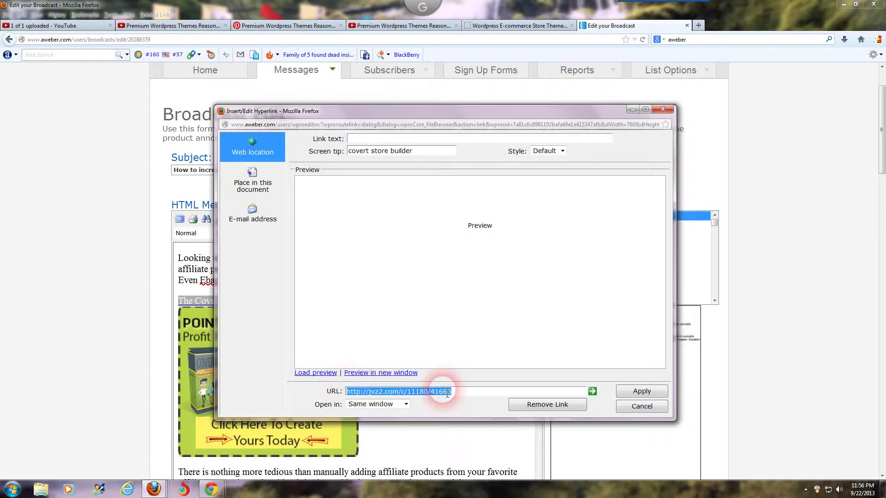
right_click(447, 395)
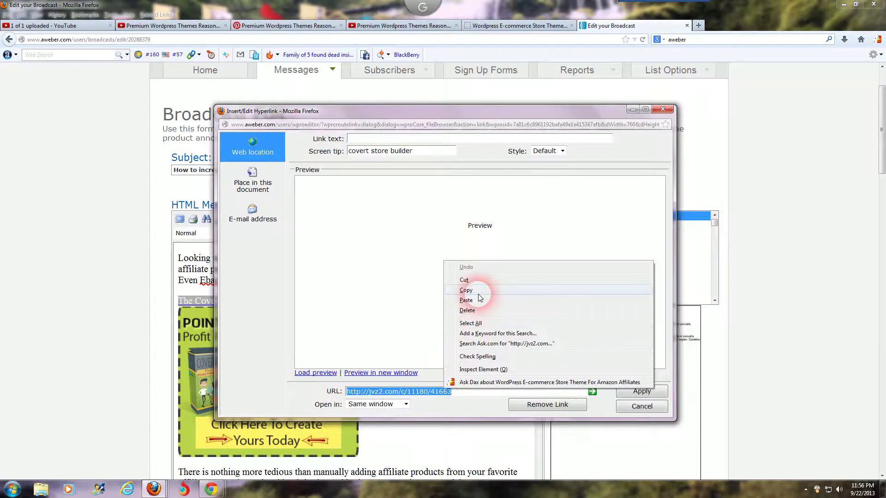
click(503, 289)
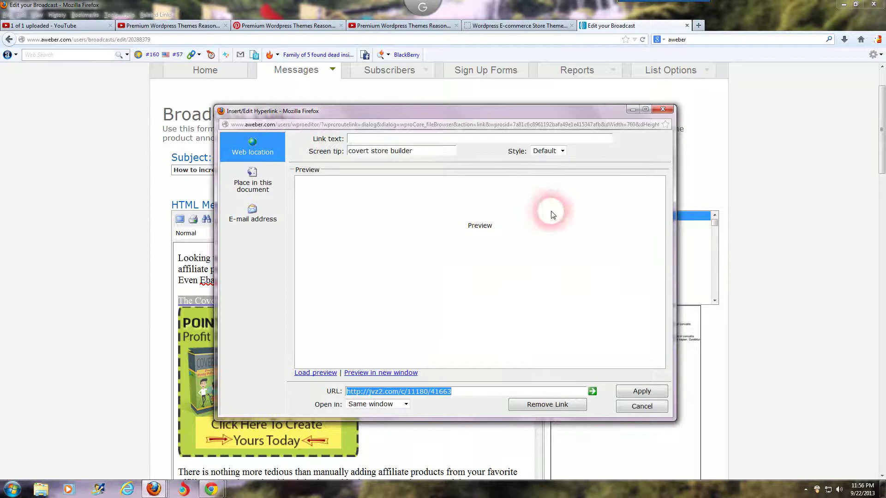
click(662, 111)
click(529, 286)
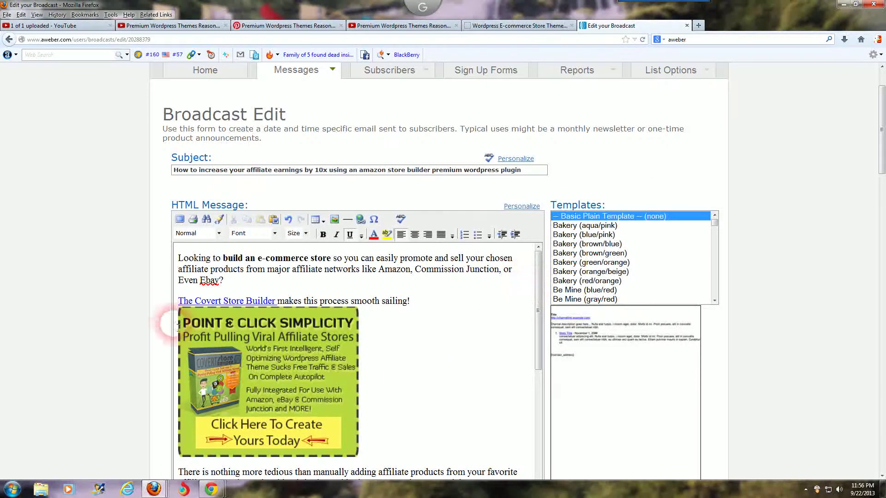
Cut 'The Covert Store Builder' link text and start a new paragraph after 'Ebay?'.
drag(178, 301, 278, 299)
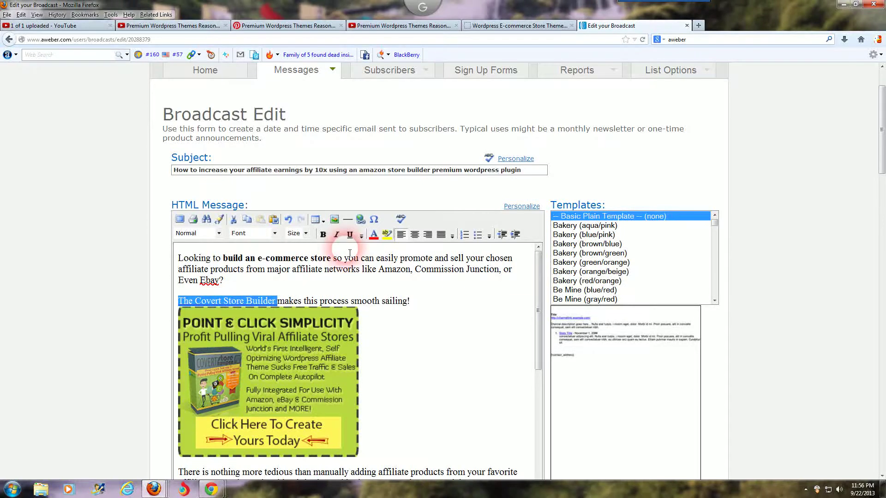
key(ctrl+x)
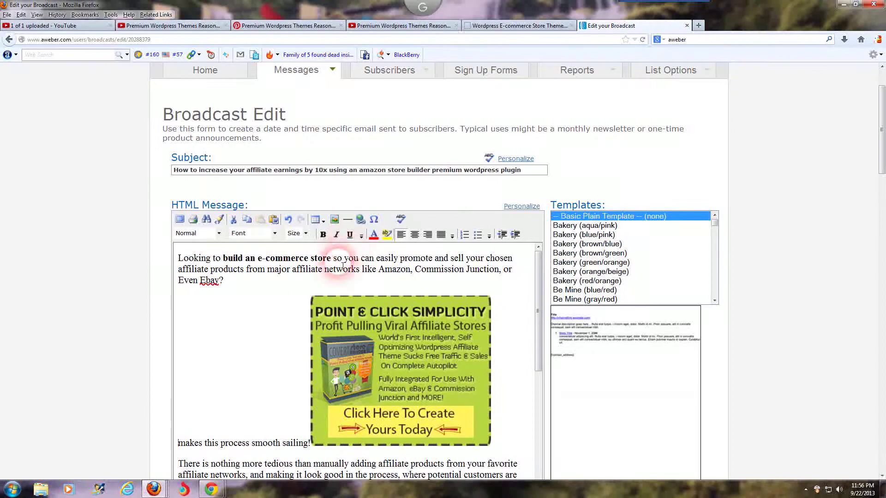
click(238, 282)
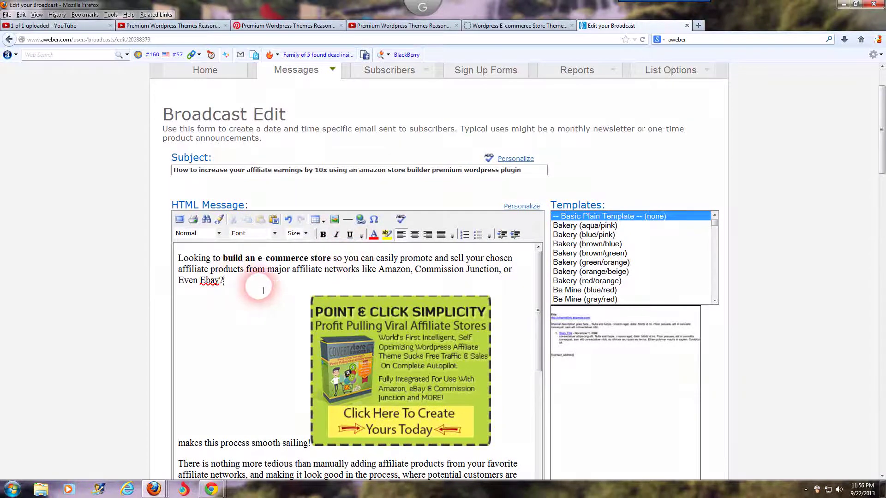
key(Return)
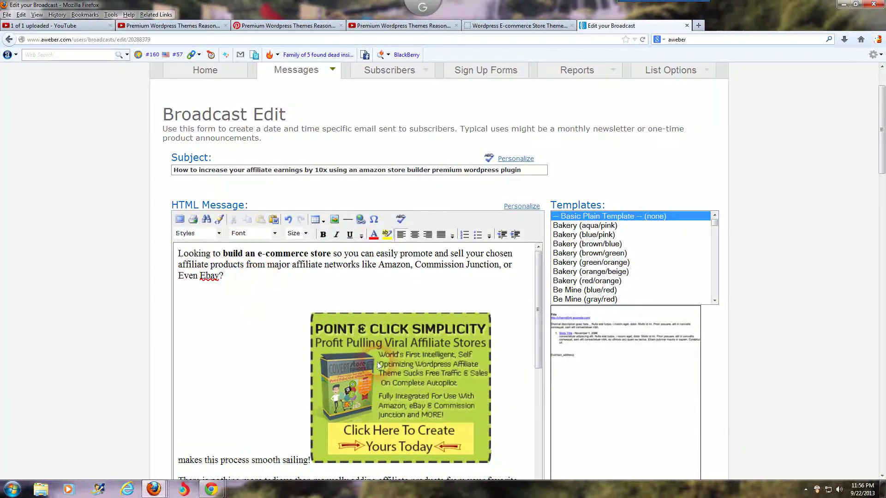
Centre the banner image and add a blank line below the opening paragraph.
click(402, 383)
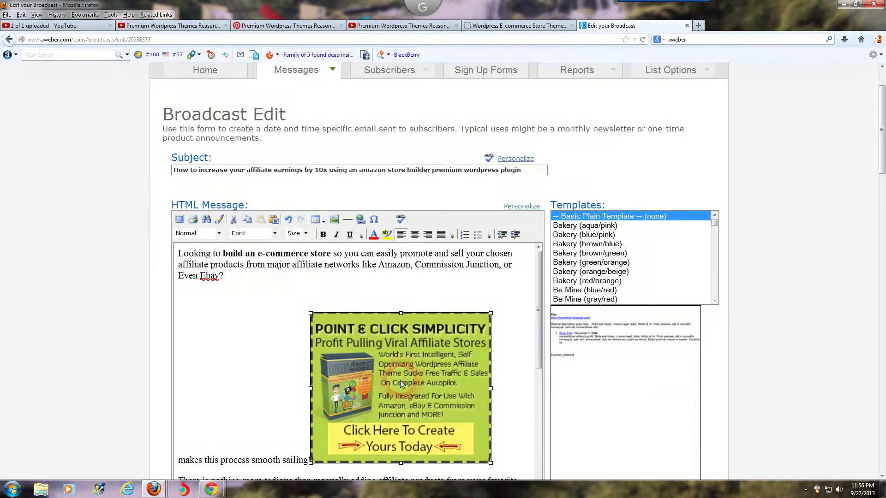
click(415, 236)
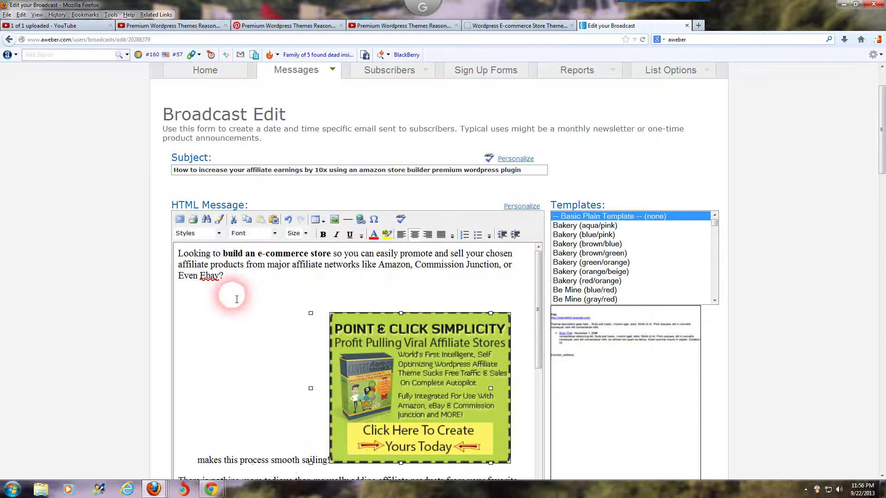
click(242, 283)
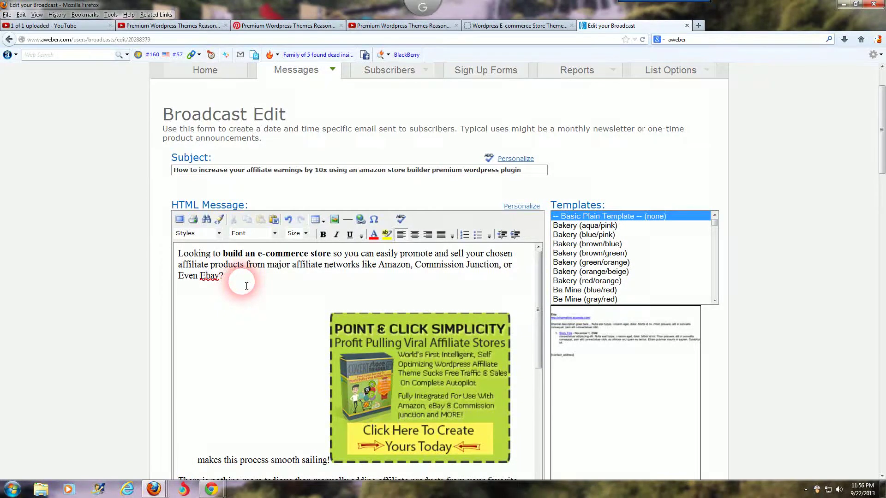
key(Return)
key(Return)
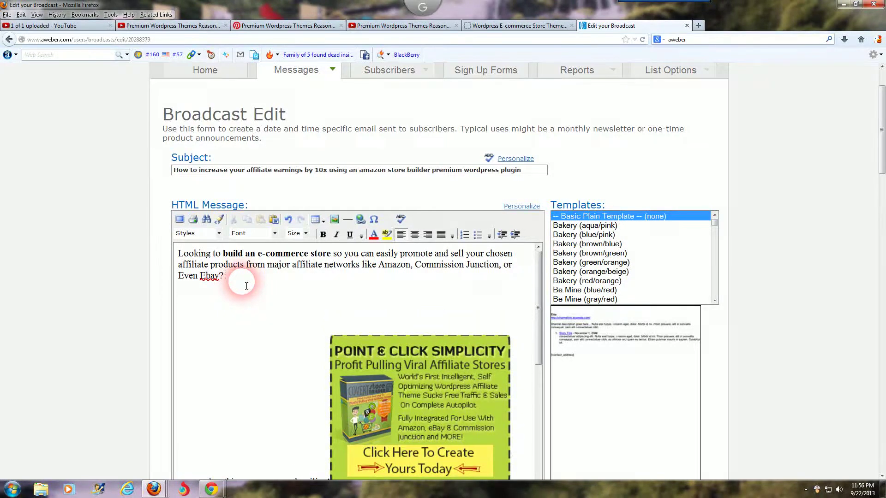
Type 'Click Here To Check Out This Theme In Action!' and make it bold.
text(Click)
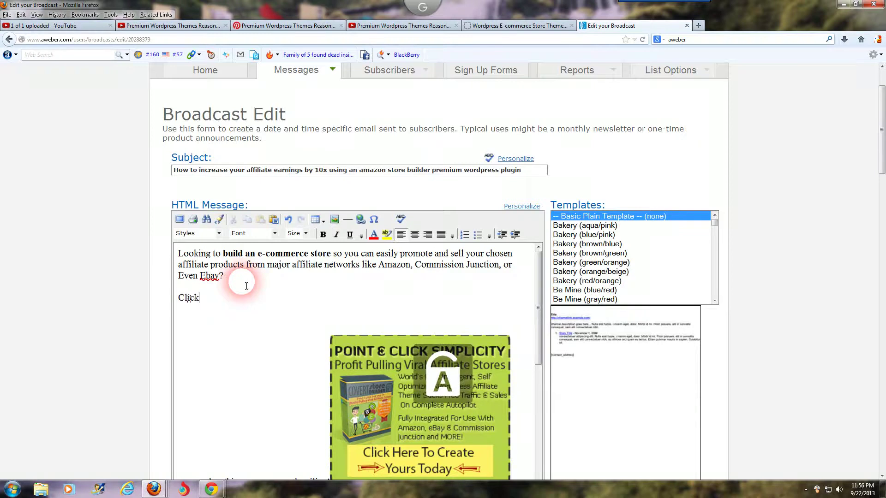
text( Here To)
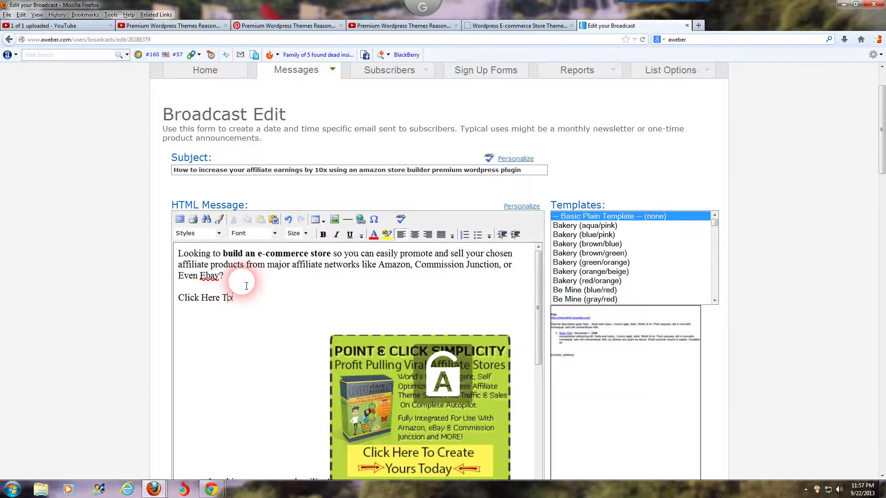
text( Check Out This Theme In Action!)
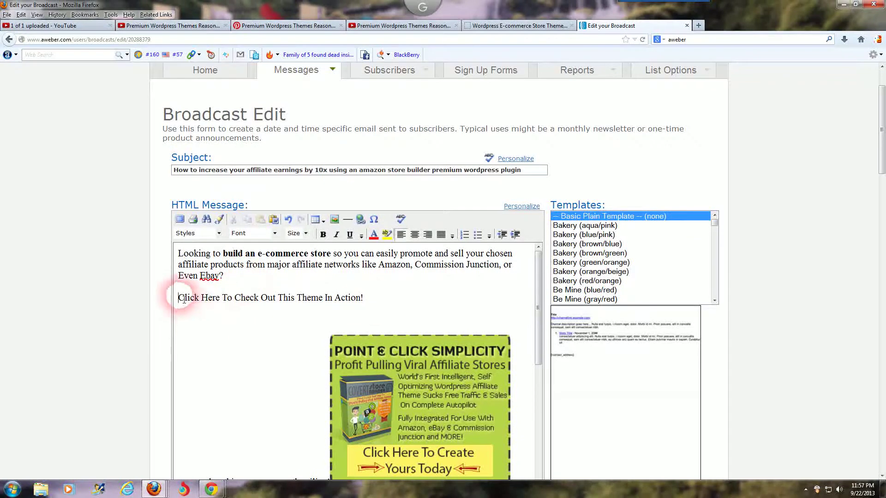
drag(175, 296, 396, 303)
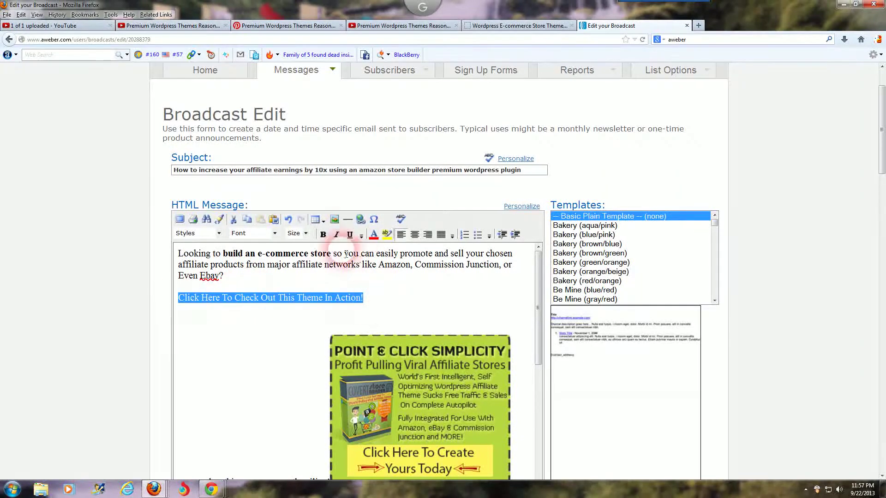
click(324, 235)
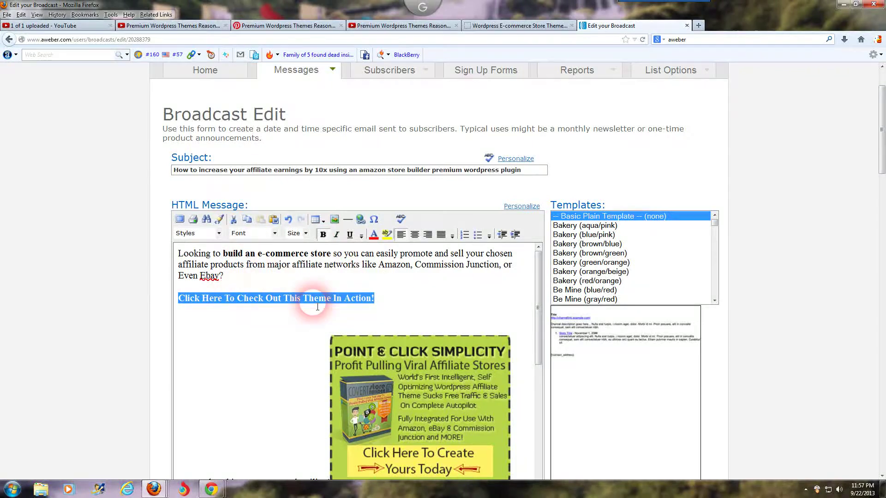
click(388, 303)
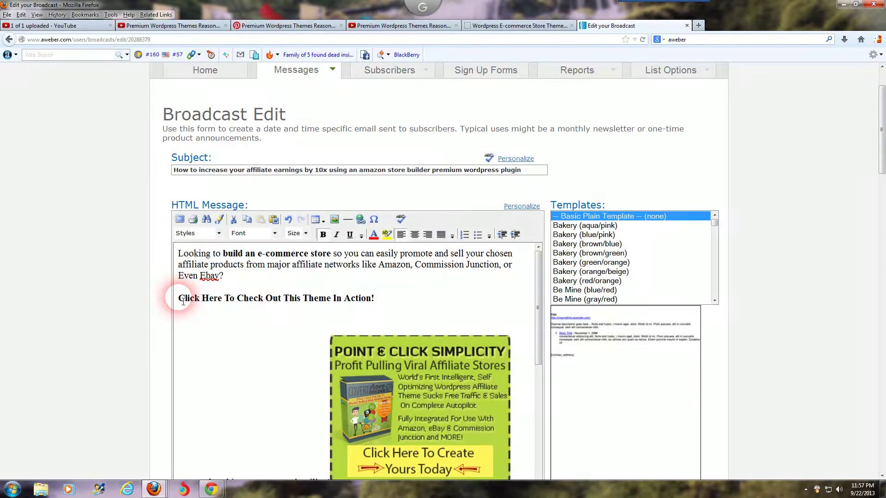
Set the call-to-action line to text size 4 and reselect it.
drag(183, 301, 366, 297)
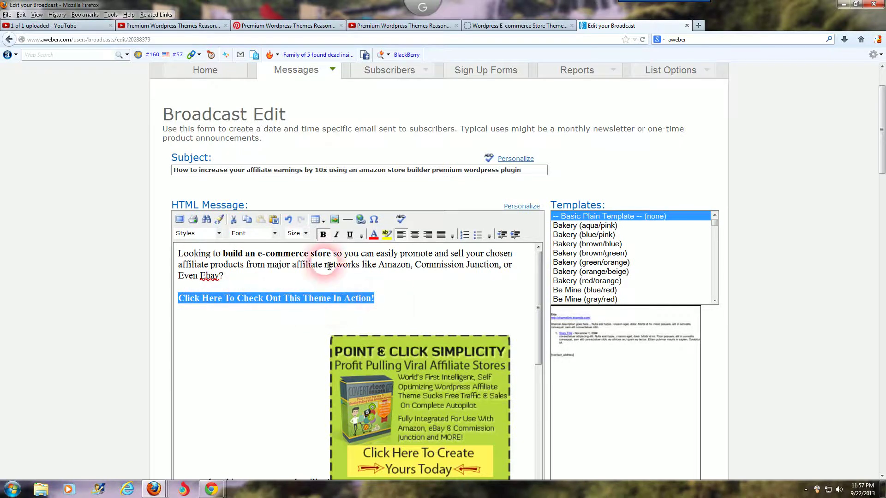
click(295, 233)
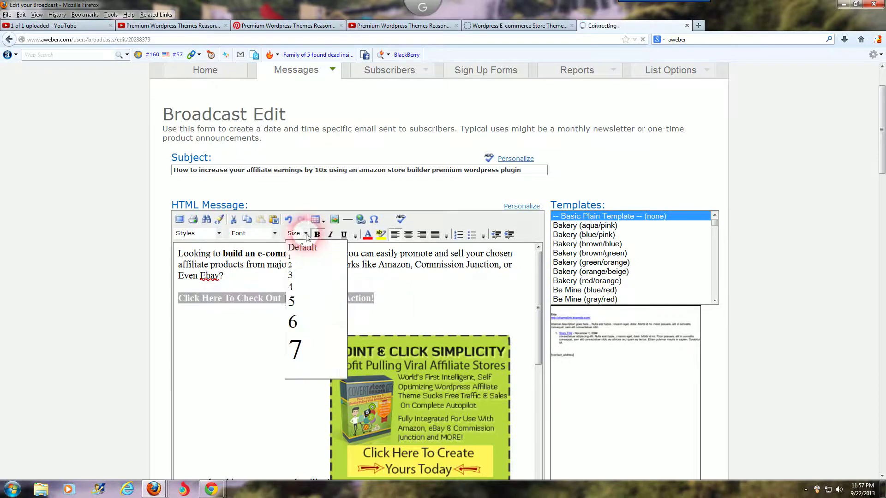
click(297, 287)
click(298, 287)
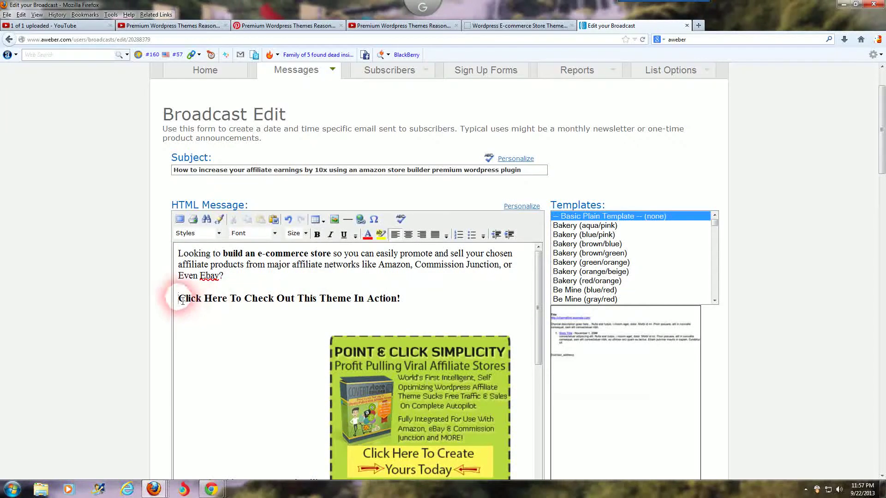
drag(183, 301, 454, 302)
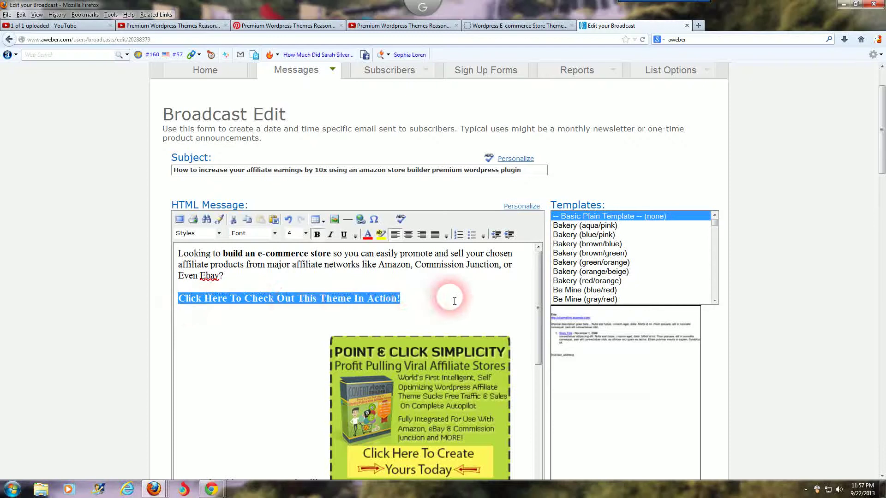
Link the Click Here line to the pasted jvz2.com affiliate URL, opening in a new window.
click(361, 220)
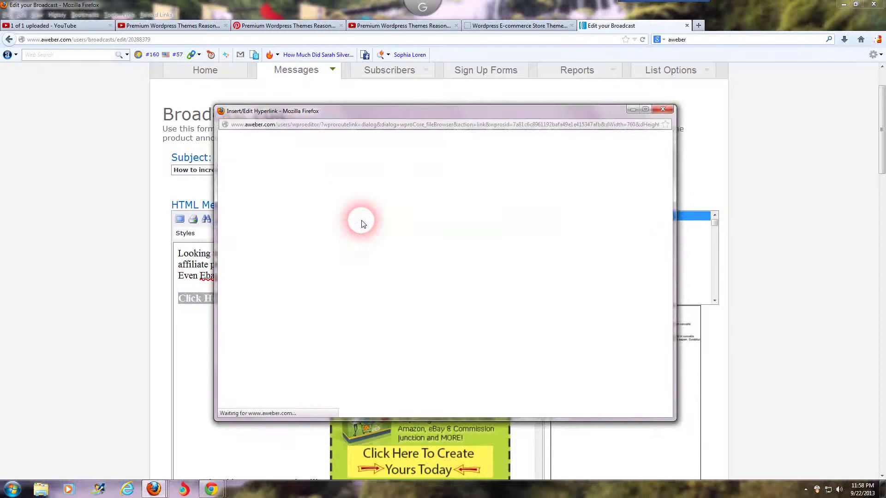
click(358, 392)
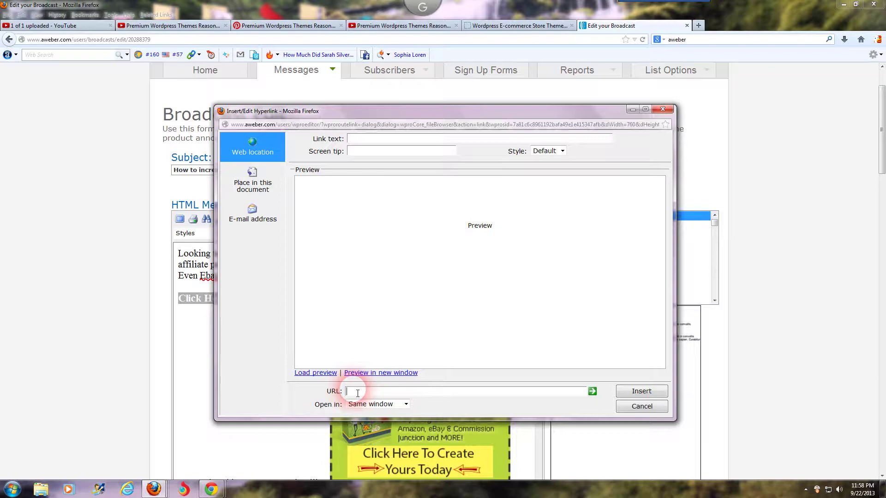
right_click(357, 393)
click(378, 421)
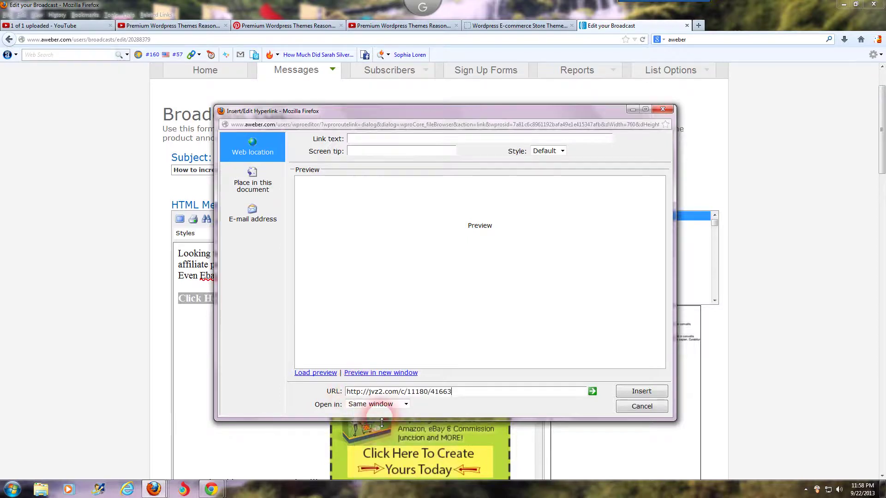
click(349, 393)
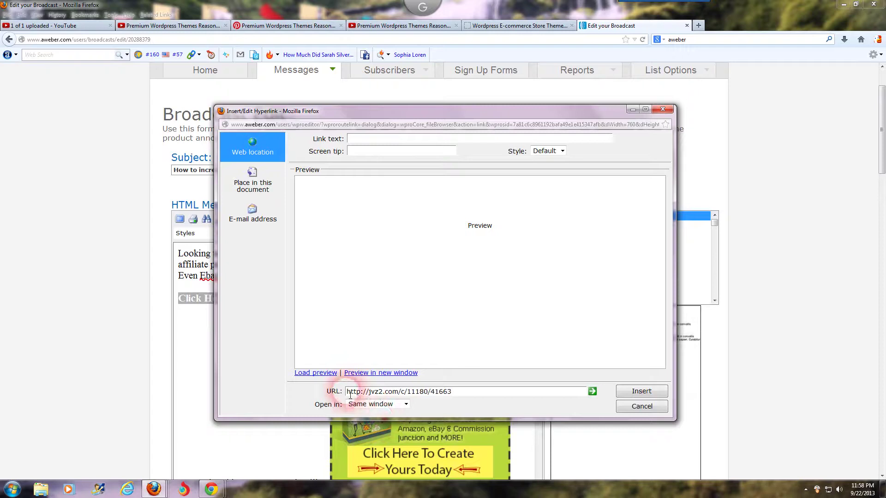
click(381, 404)
click(400, 420)
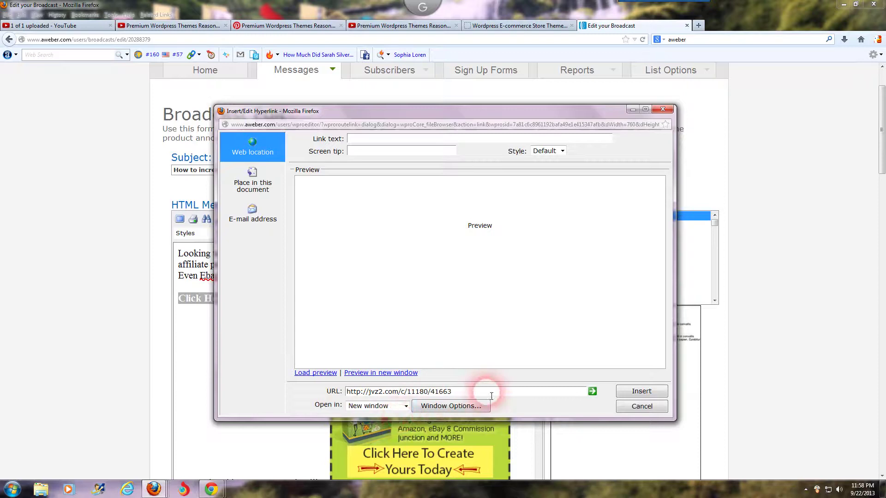
click(641, 391)
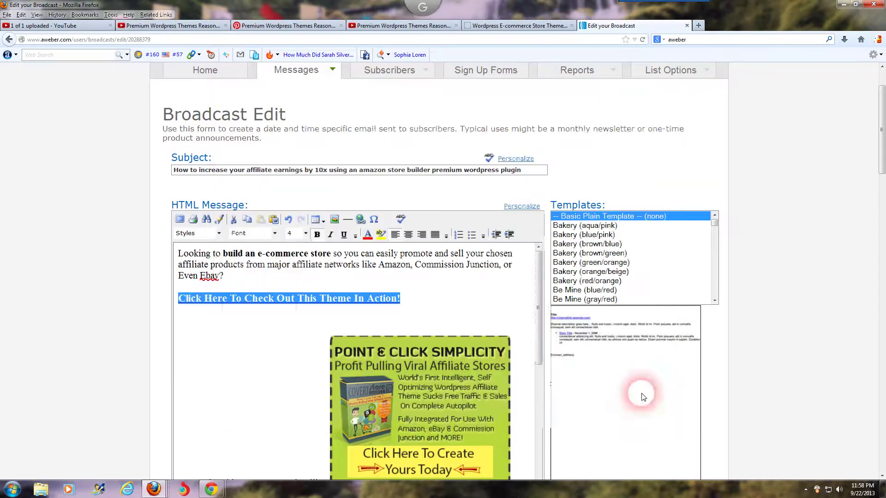
click(484, 313)
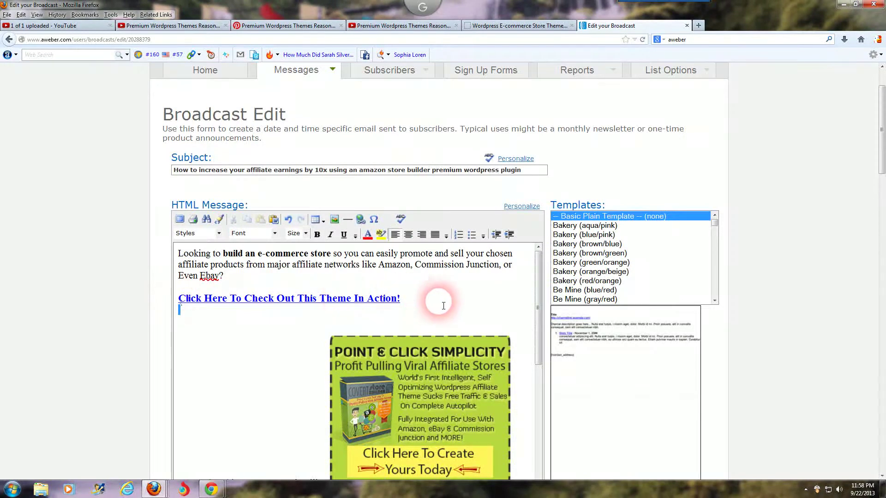
Select the phrase 'professional WordPress ecommerce theme' in the message body.
scroll(444, 307, down, 5)
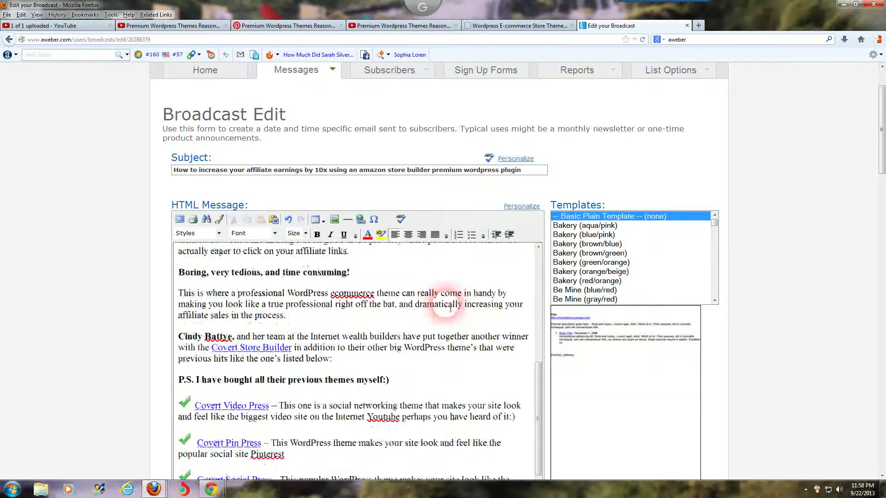
scroll(450, 309, down, 6)
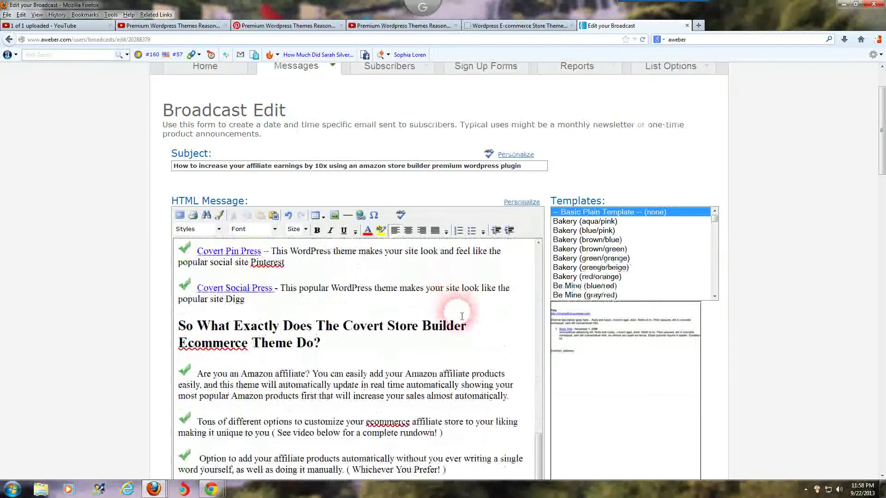
scroll(461, 317, down, 5)
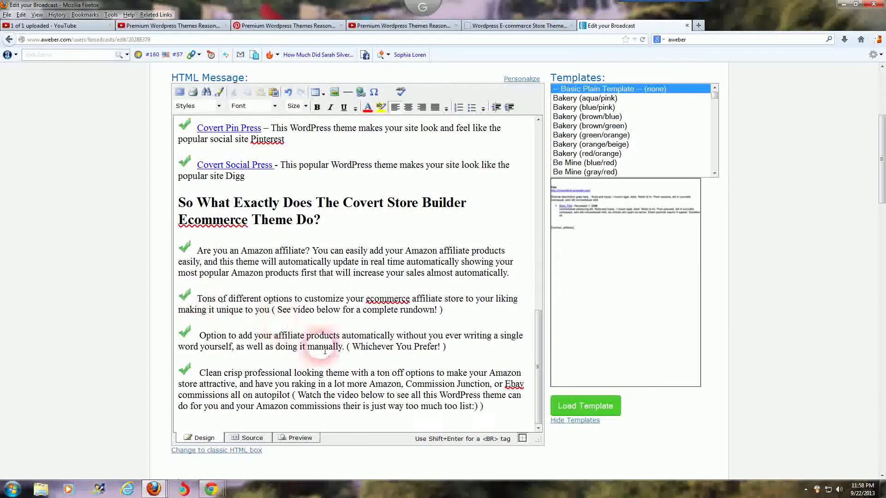
scroll(325, 351, up, 10)
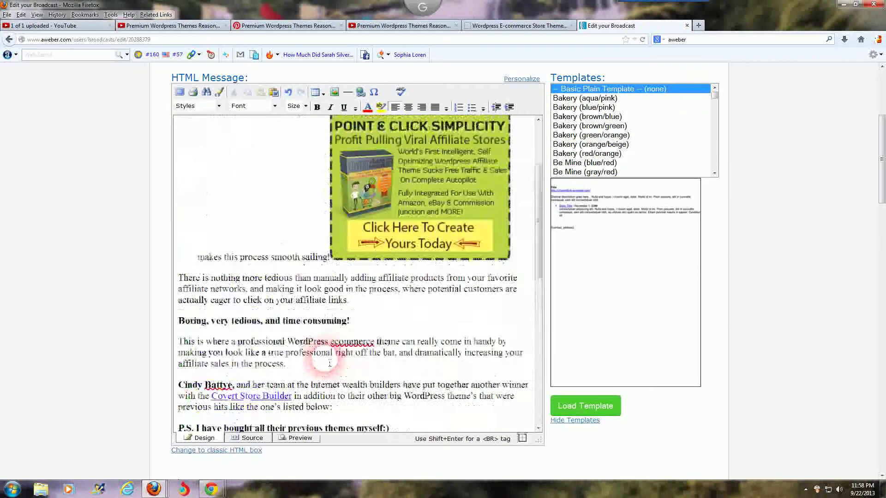
scroll(330, 364, up, 1)
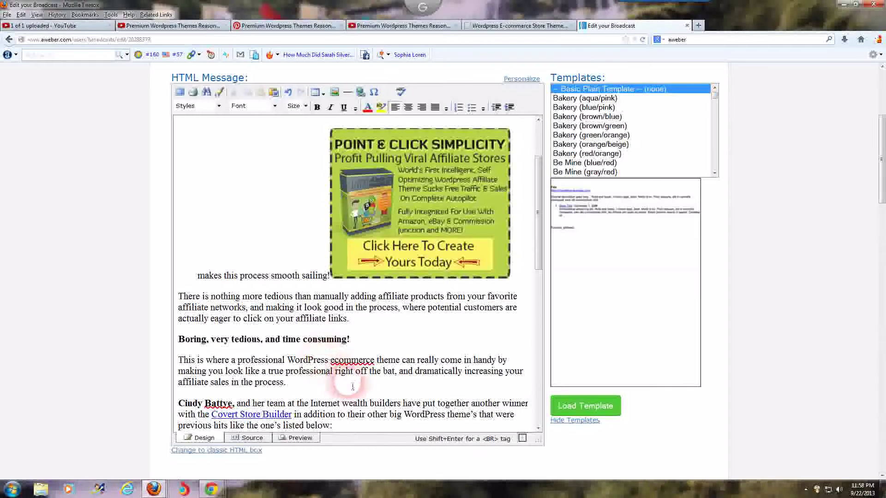
scroll(339, 371, up, 4)
scroll(352, 387, down, 9)
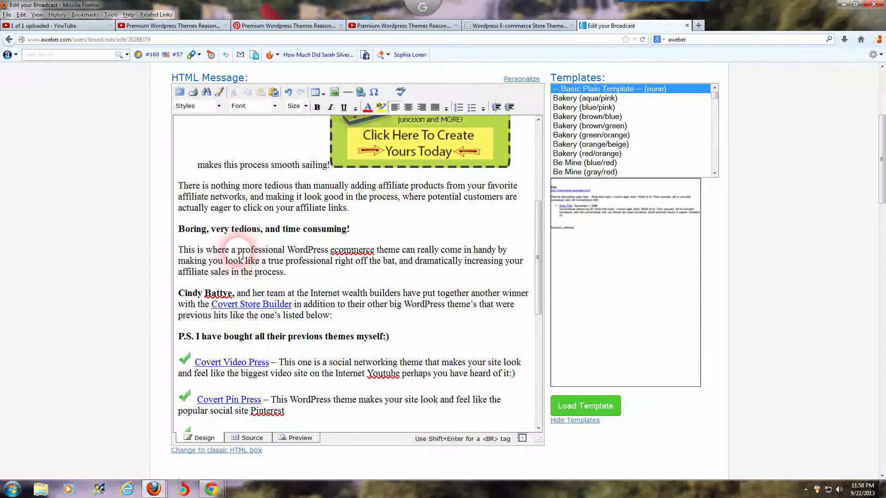
drag(238, 253, 402, 252)
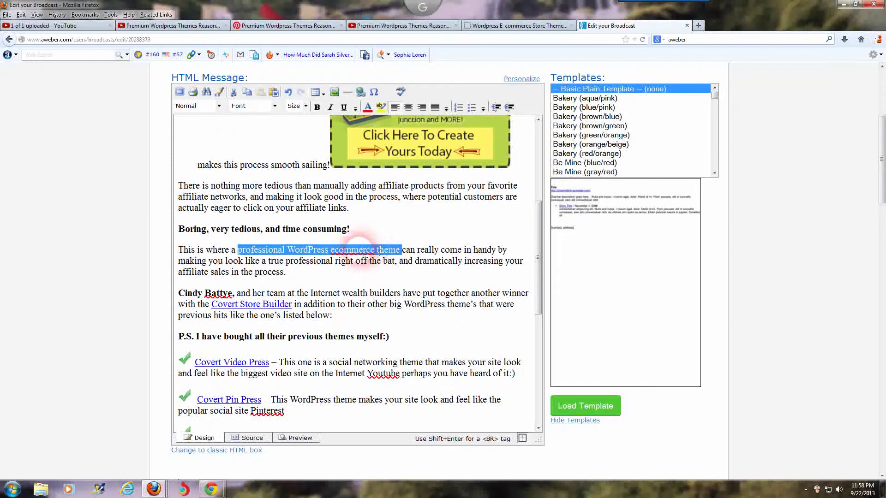
Link the selected phrase to the pasted affiliate URL, opening in a new window.
scroll(562, 385, up, 1)
scroll(562, 385, up, 1)
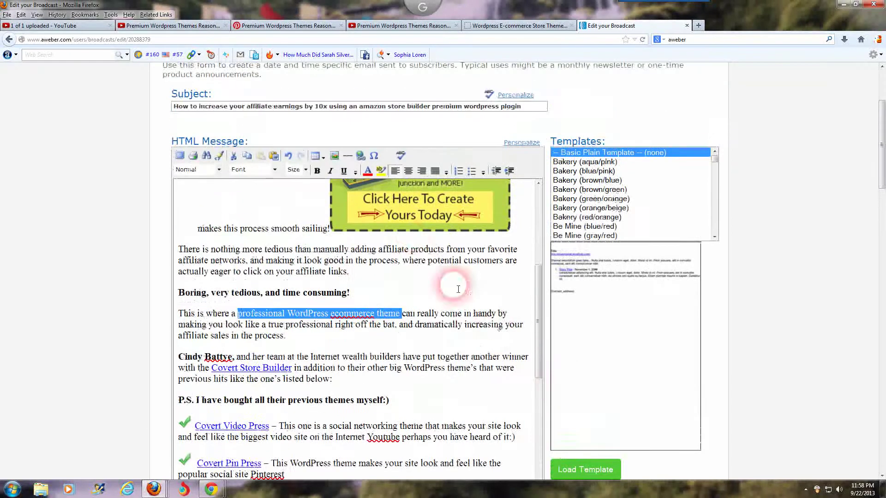
click(359, 158)
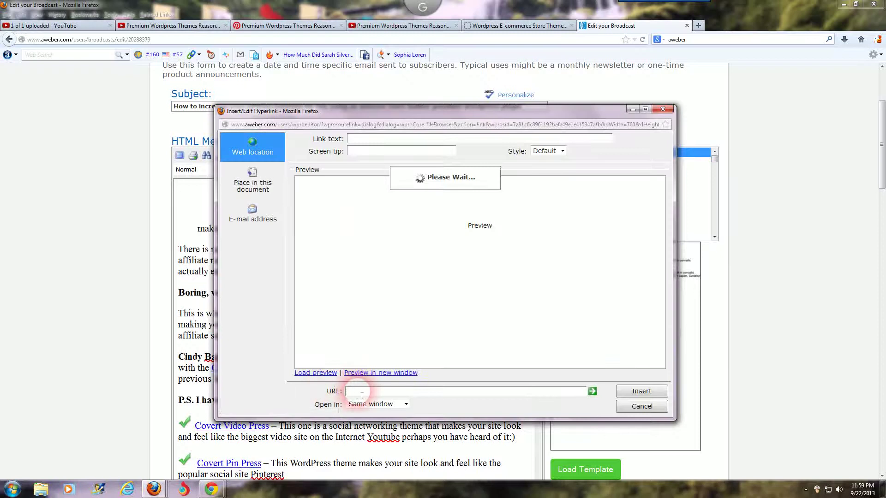
right_click(362, 395)
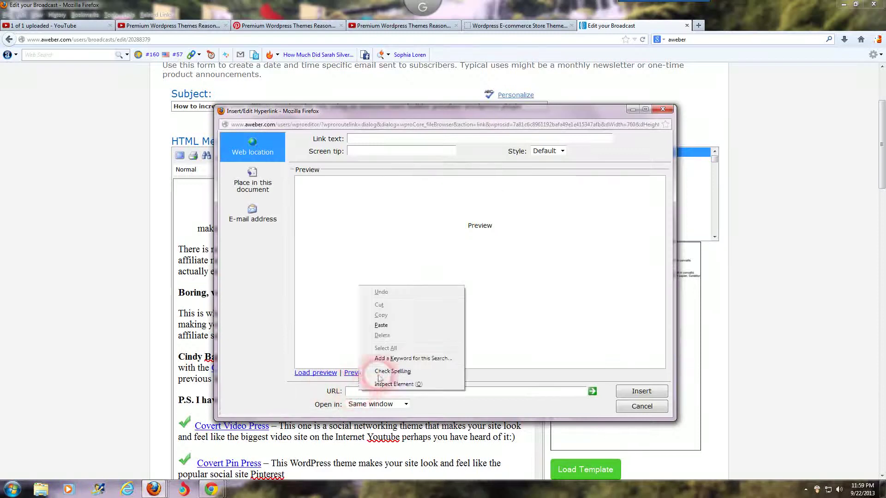
click(395, 329)
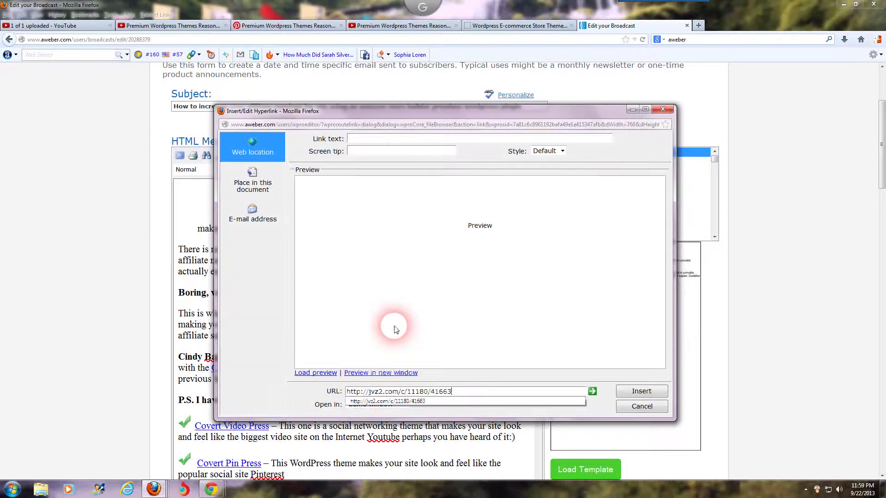
click(455, 403)
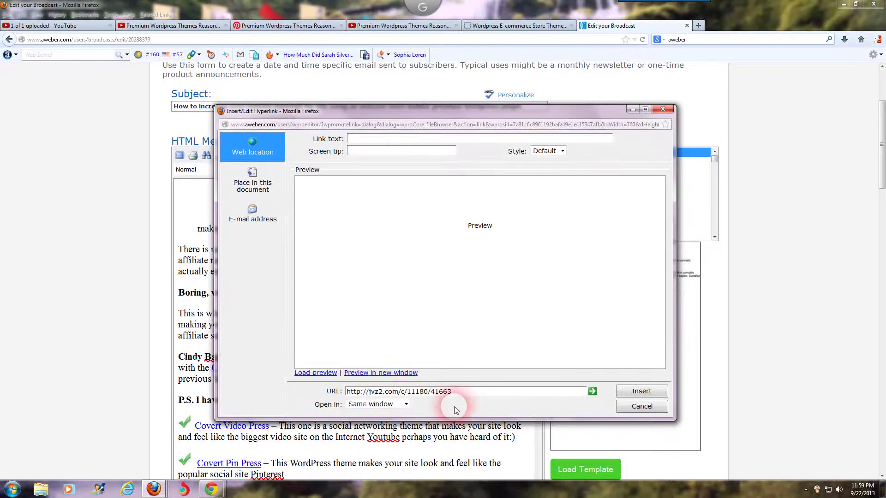
click(405, 405)
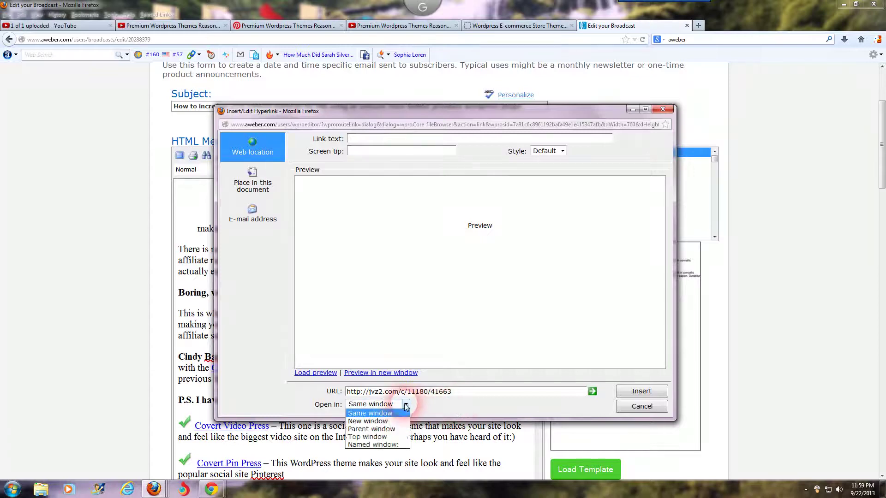
click(387, 422)
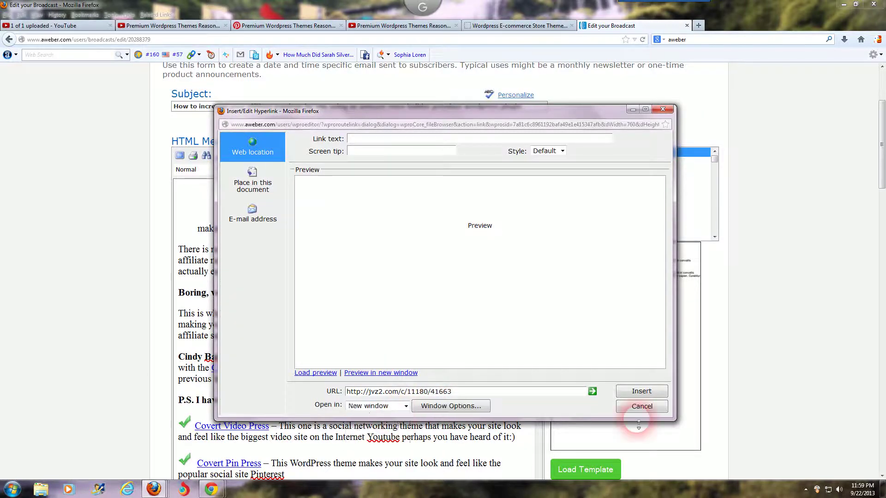
click(641, 392)
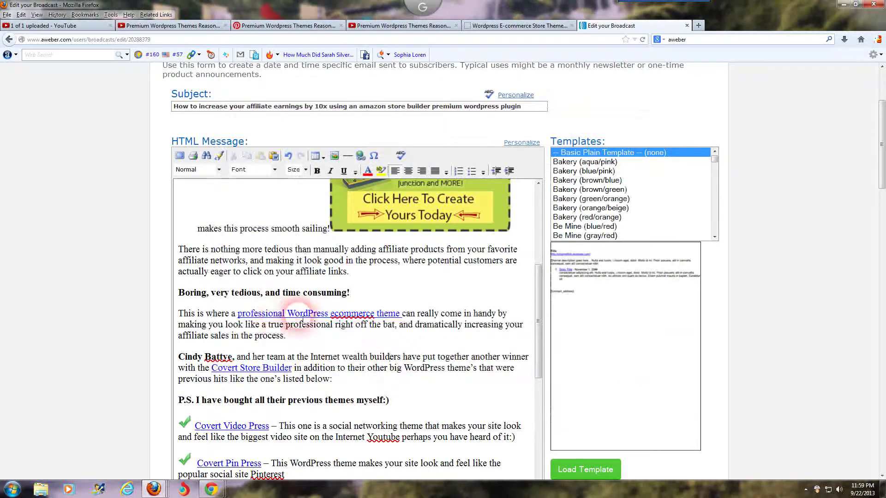
Add an empty line after the final checkmark bullet.
scroll(453, 374, down, 8)
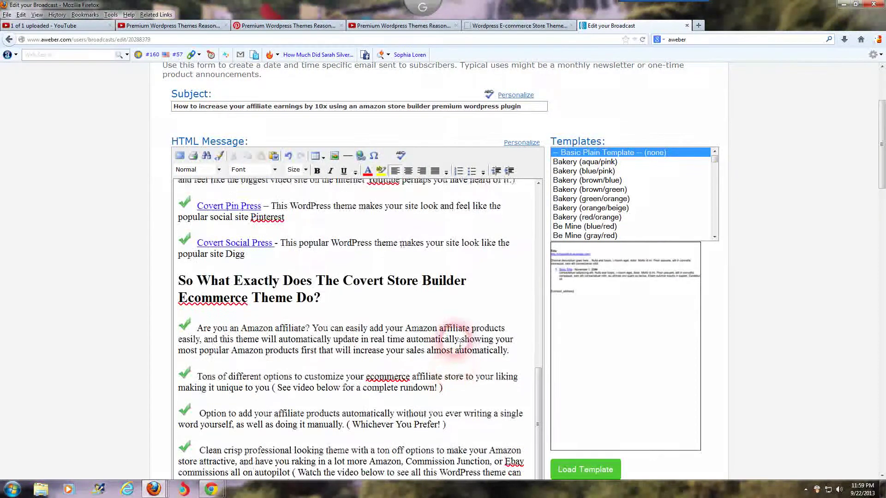
scroll(459, 342, down, 6)
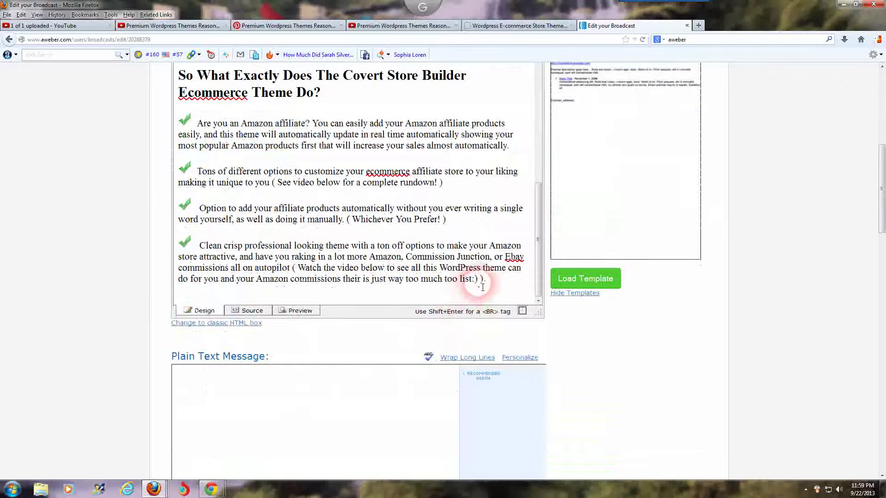
click(482, 286)
key(Return)
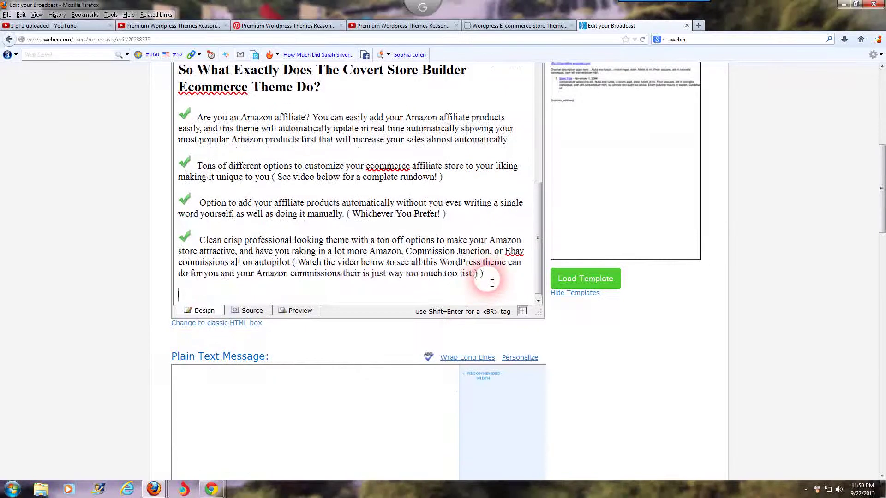
Insert the {!signature} personalization tag on the message's last line.
scroll(556, 388, up, 4)
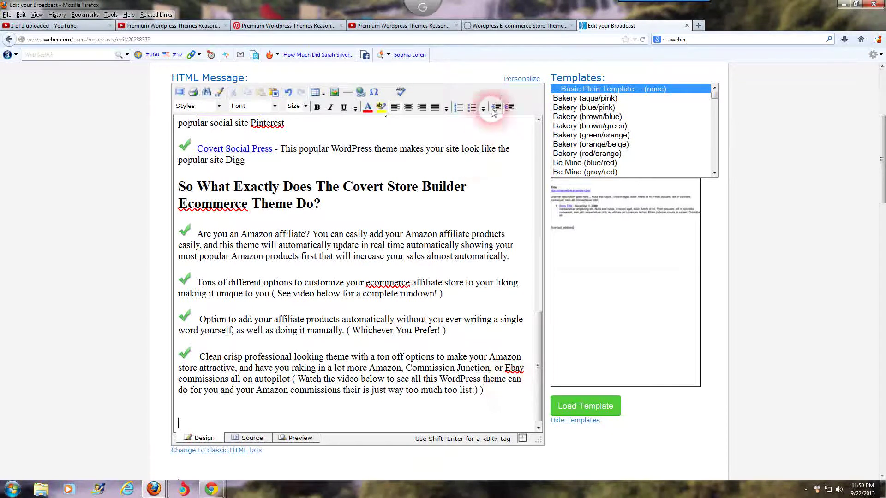
click(518, 82)
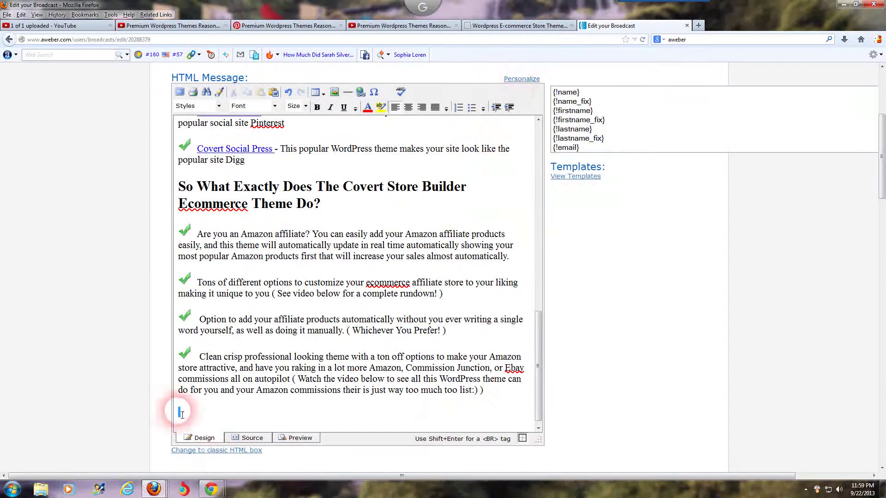
click(237, 406)
click(180, 412)
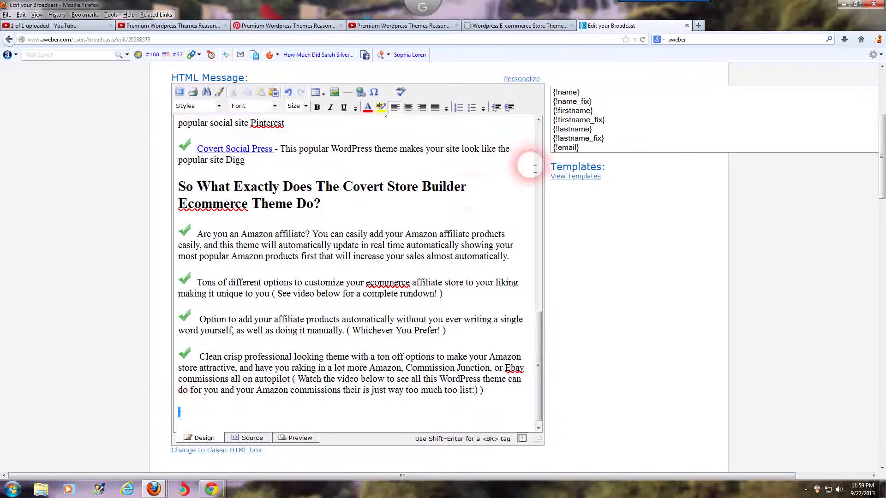
scroll(581, 121, down, 8)
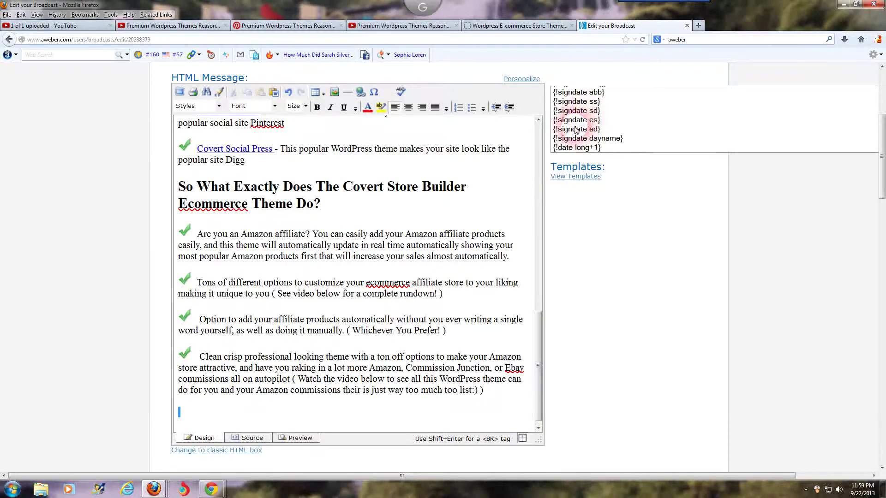
scroll(576, 131, down, 5)
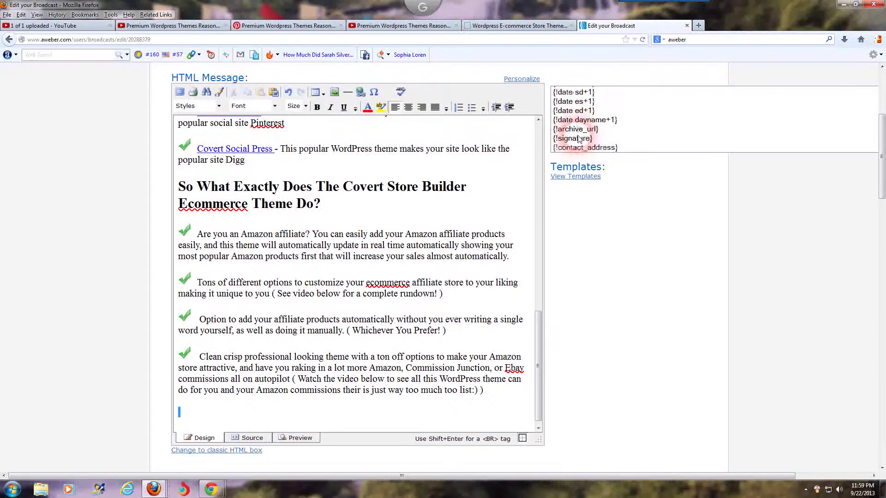
click(578, 138)
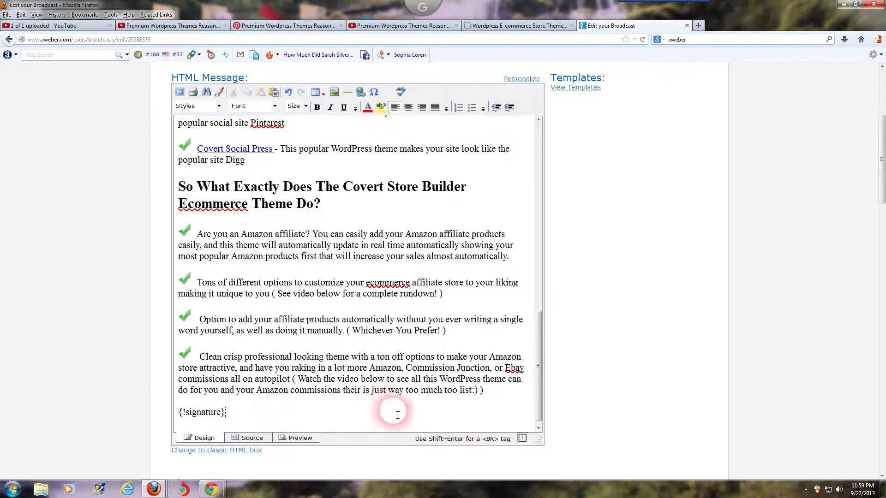
scroll(576, 406, up, 1)
scroll(576, 406, up, 3)
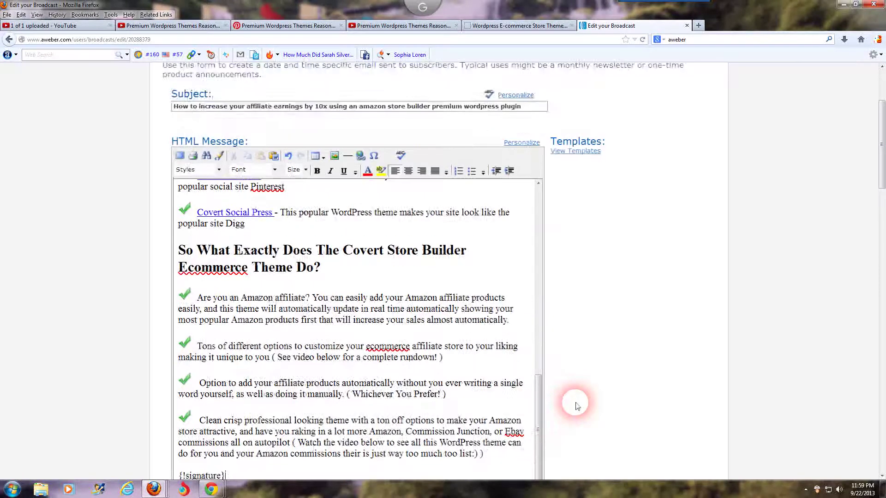
scroll(576, 406, down, 7)
scroll(576, 406, up, 5)
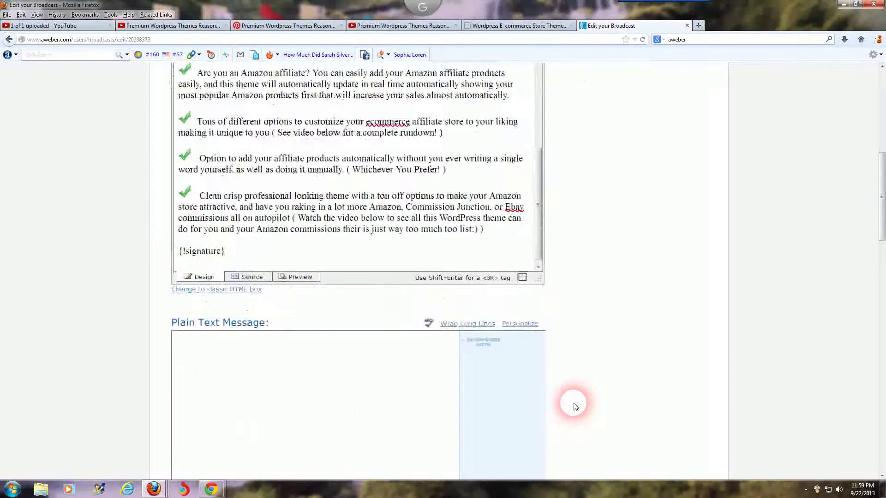
Select the HTML message body from its first line through {!signature} and copy it.
scroll(262, 336, up, 5)
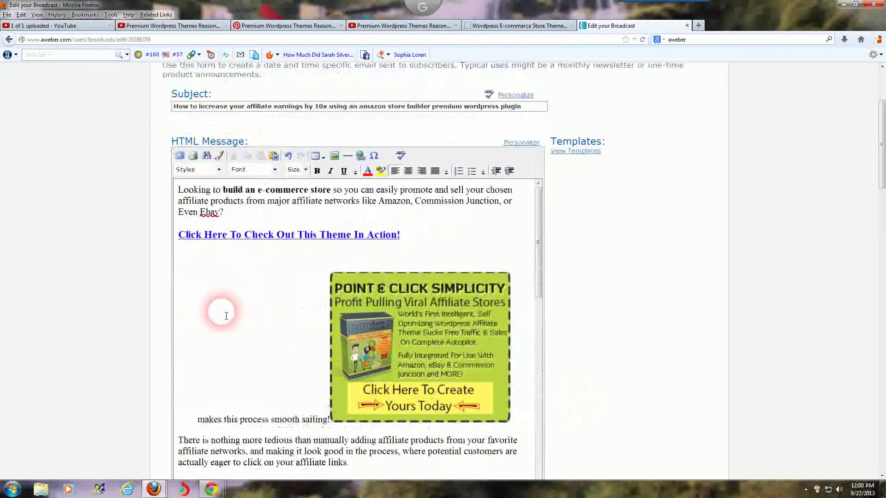
mouse_move(176, 190)
mouse_down()
mouse_move(241, 243)
mouse_move(292, 356)
mouse_move(316, 380)
mouse_move(277, 253)
mouse_move(267, 175)
mouse_move(218, 151)
mouse_move(247, 148)
mouse_move(211, 156)
mouse_up()
scroll(294, 357, down, 10)
scroll(316, 380, down, 7)
right_click(219, 152)
click(244, 171)
Zoom the page in and clear the text selection in the message.
scroll(212, 156, up, 15)
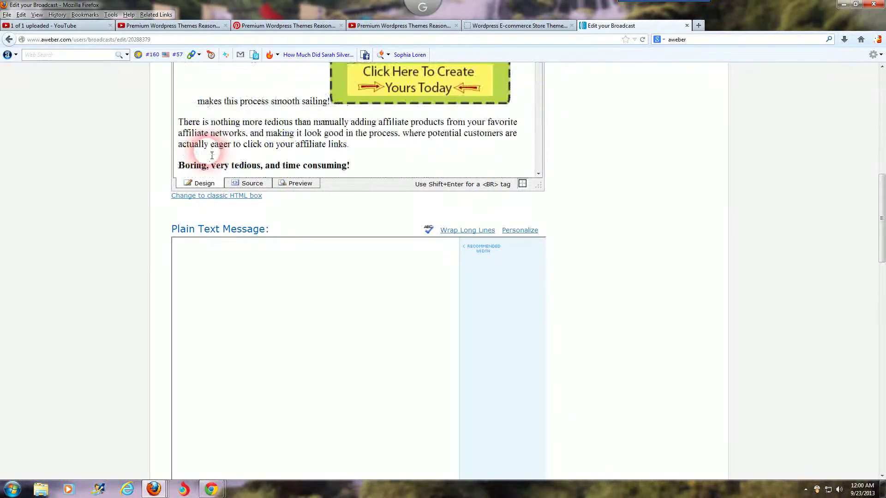
drag(357, 165, 175, 129)
scroll(199, 156, up, 1)
scroll(198, 156, up, 5)
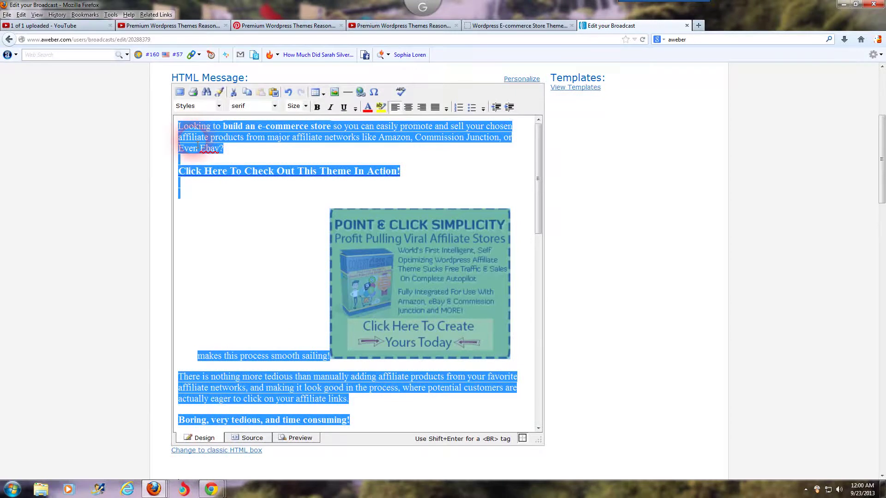
key(ctrl+plus)
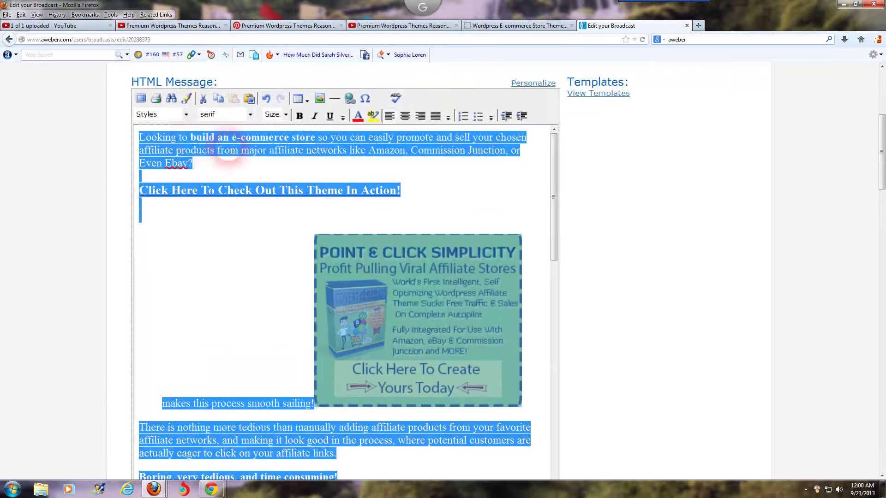
click(455, 194)
Paste the copied message into the Plain Text Message box and wrap its long lines.
scroll(621, 280, down, 10)
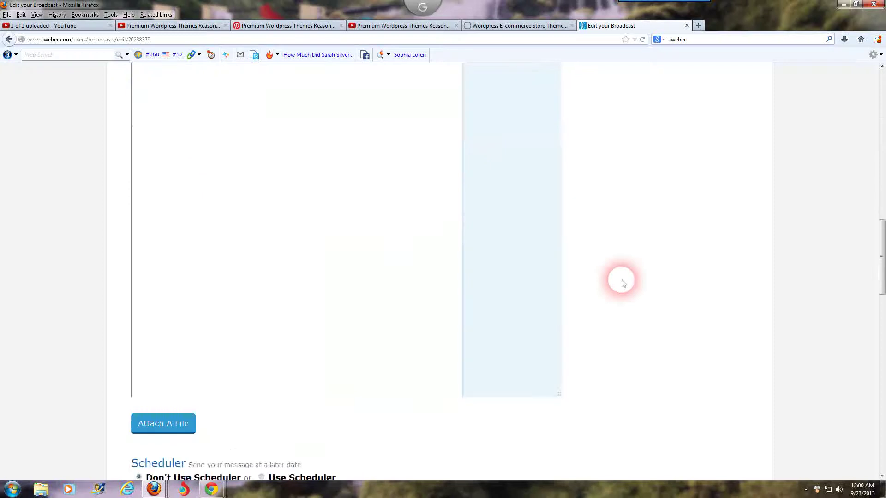
scroll(206, 188, up, 2)
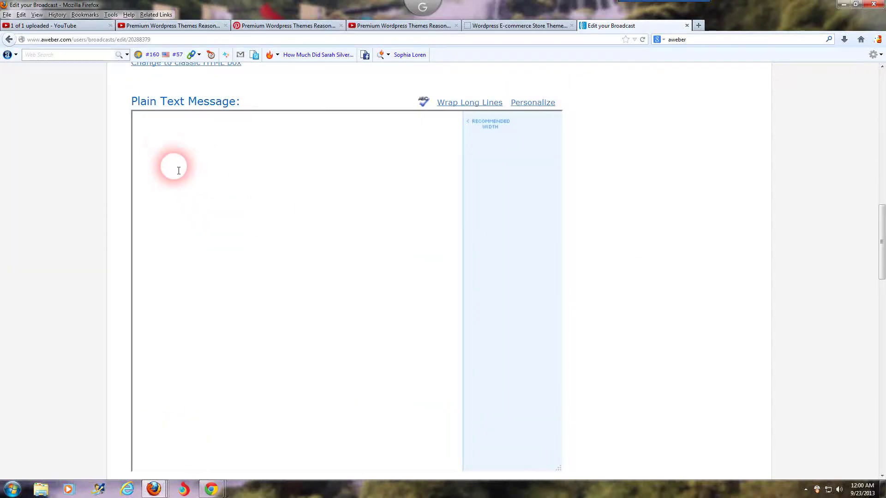
right_click(157, 134)
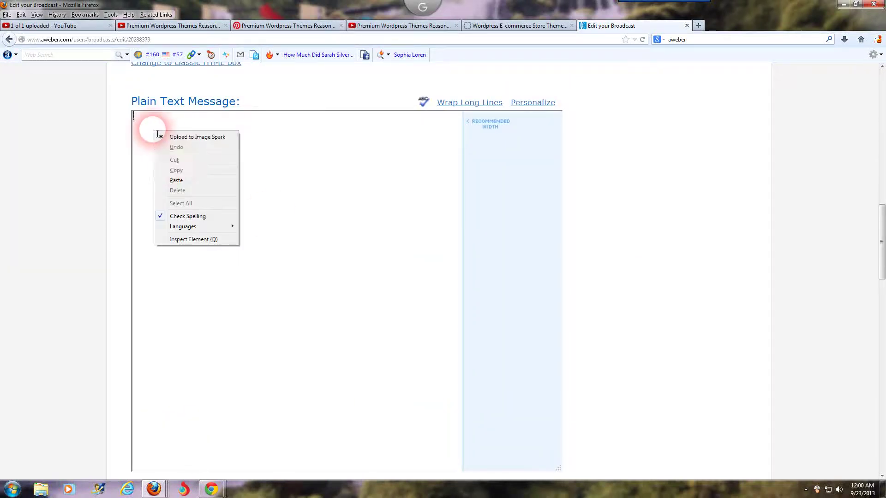
click(182, 179)
click(447, 106)
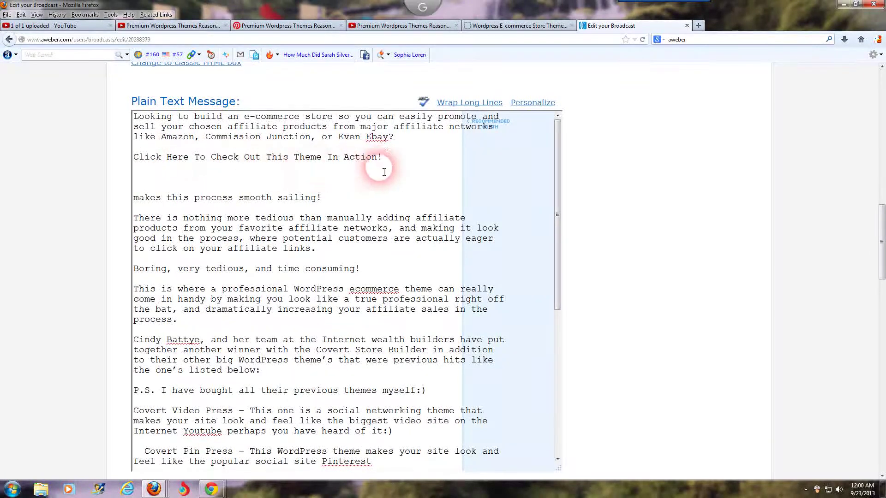
scroll(500, 256, up, 3)
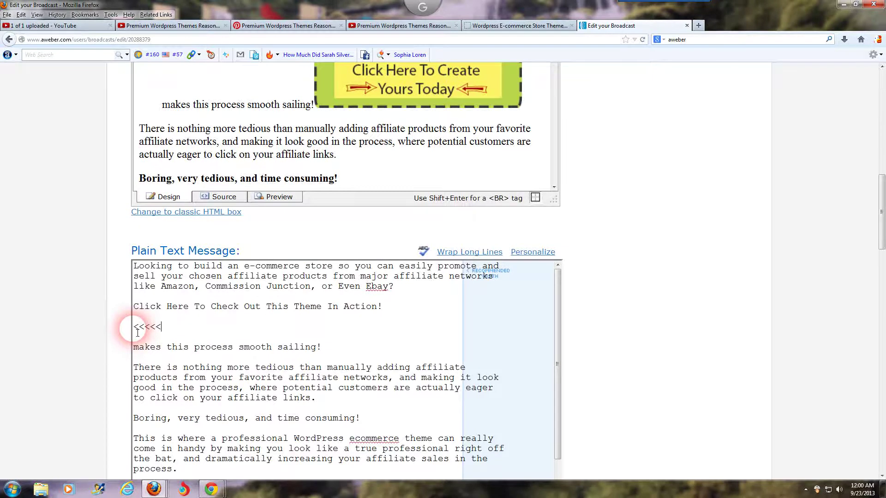
Copy the jvz2.com affiliate URL from the 'Click Here To Check Out This Theme In Action!' link's hyperlink settings.
right_click(171, 327)
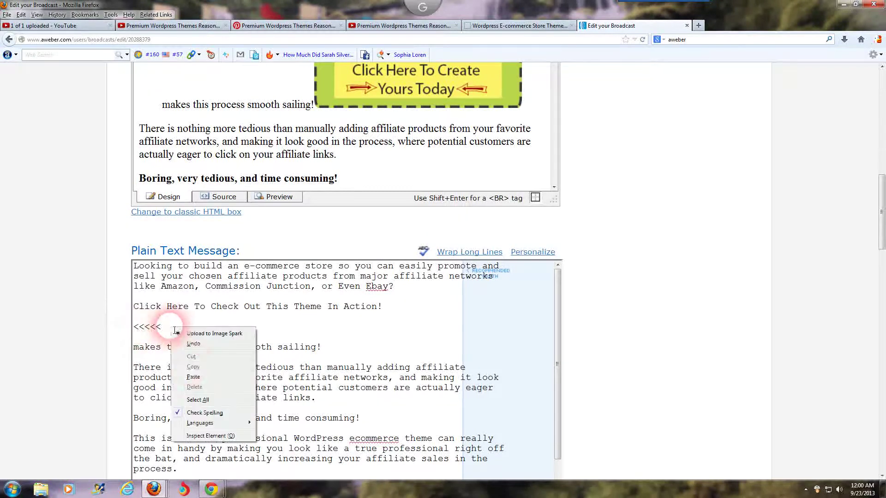
scroll(642, 405, up, 8)
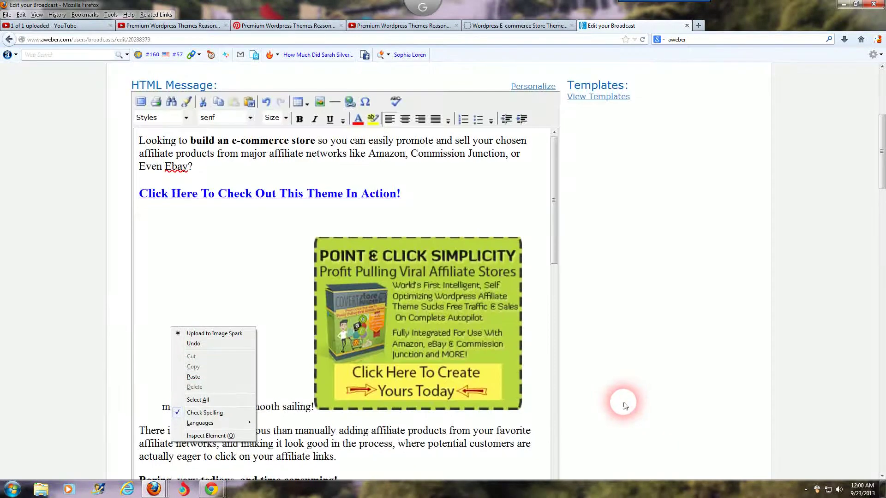
drag(144, 309, 480, 303)
click(350, 212)
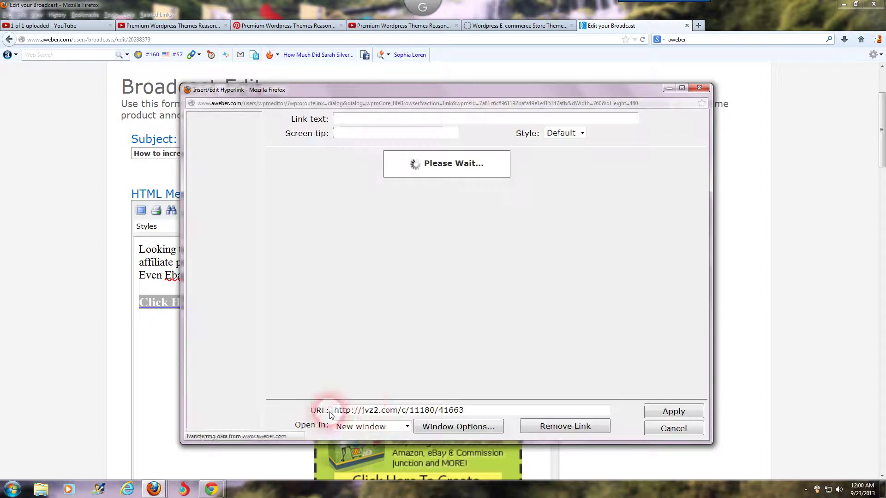
drag(341, 414, 459, 414)
right_click(459, 414)
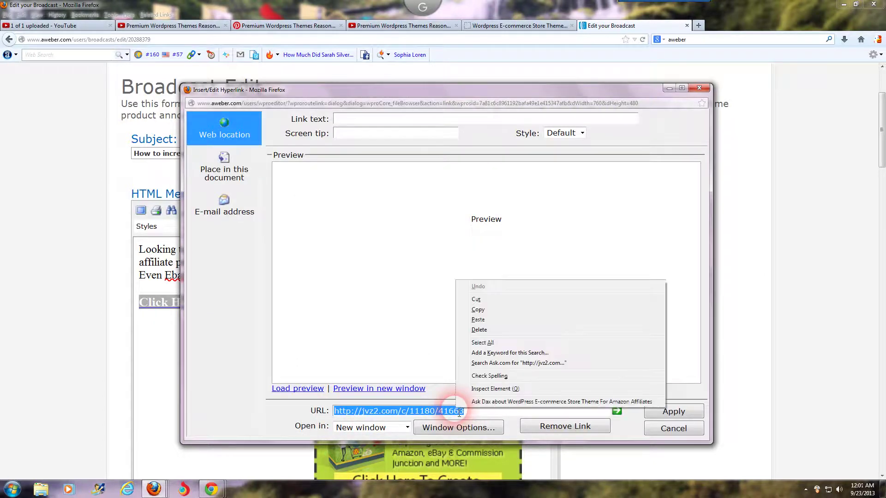
click(486, 313)
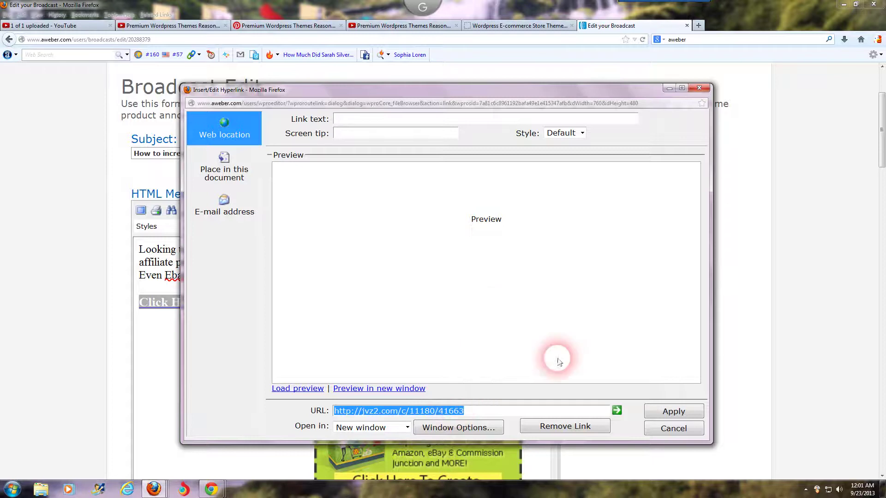
click(706, 90)
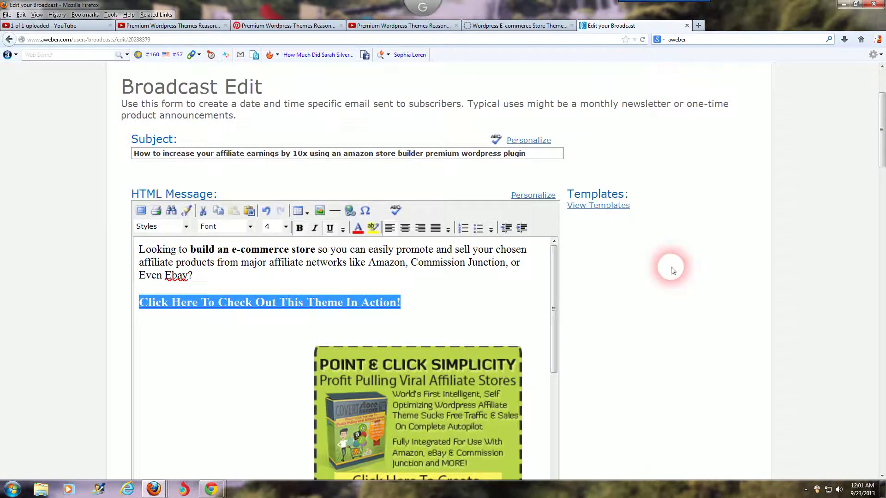
Paste the affiliate URL after the <<<<< marker in the plain-text message.
scroll(671, 270, down, 12)
click(171, 216)
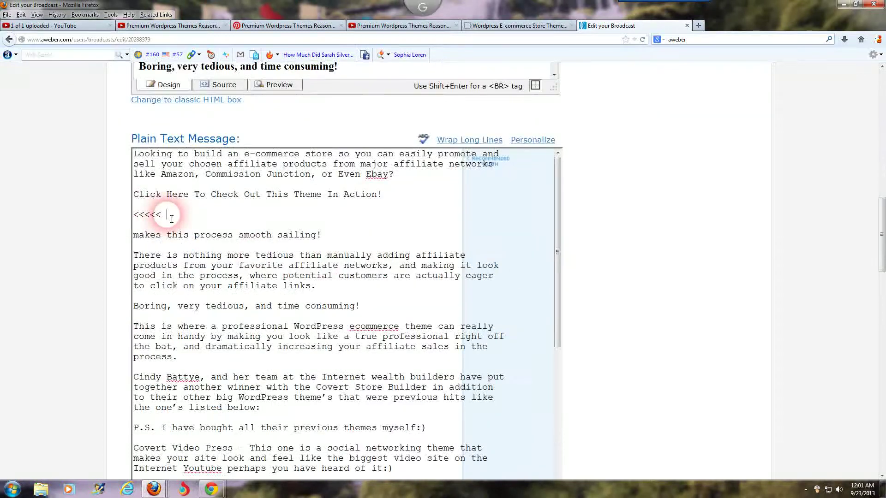
right_click(172, 217)
click(197, 258)
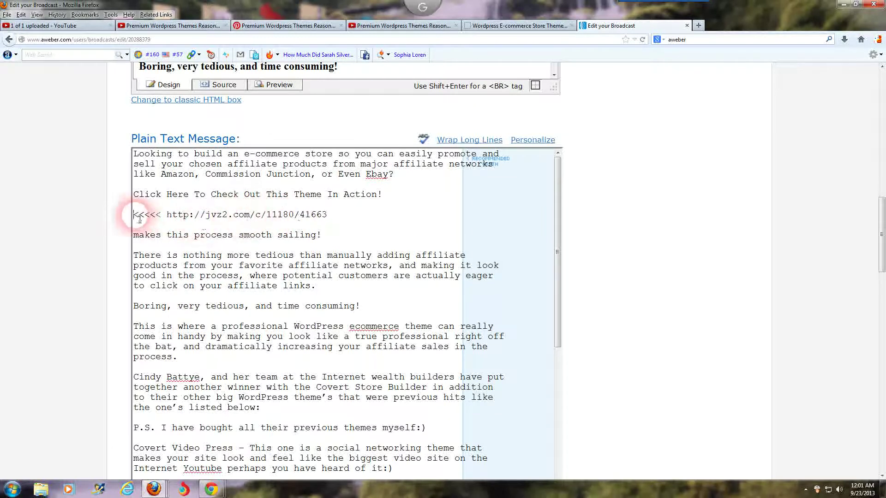
drag(139, 217, 331, 217)
right_click(315, 218)
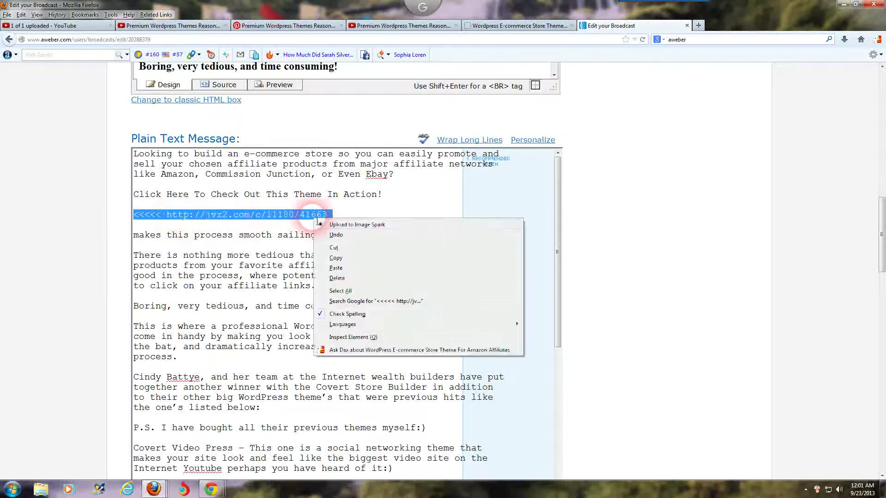
click(338, 259)
scroll(300, 300, down, 3)
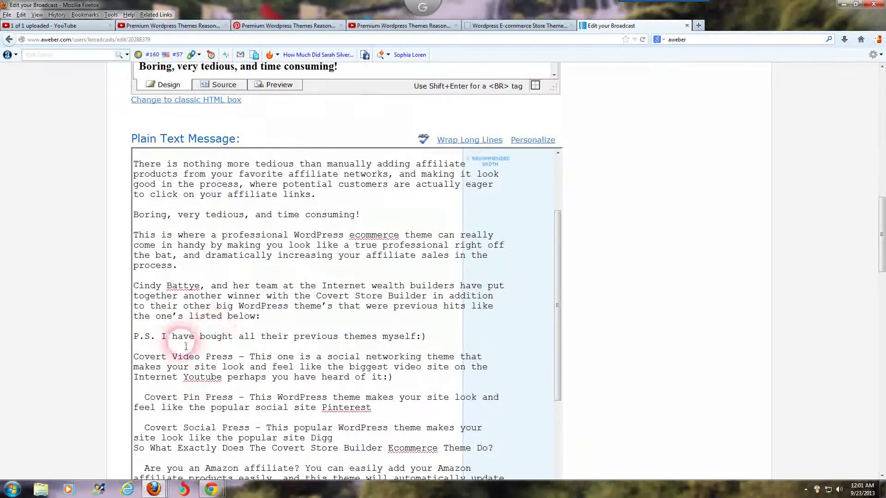
key(Return)
key(Return)
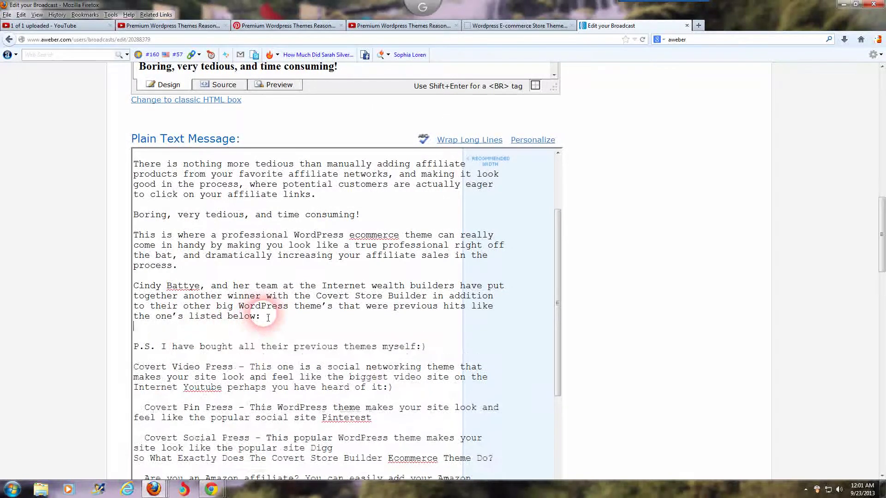
right_click(142, 342)
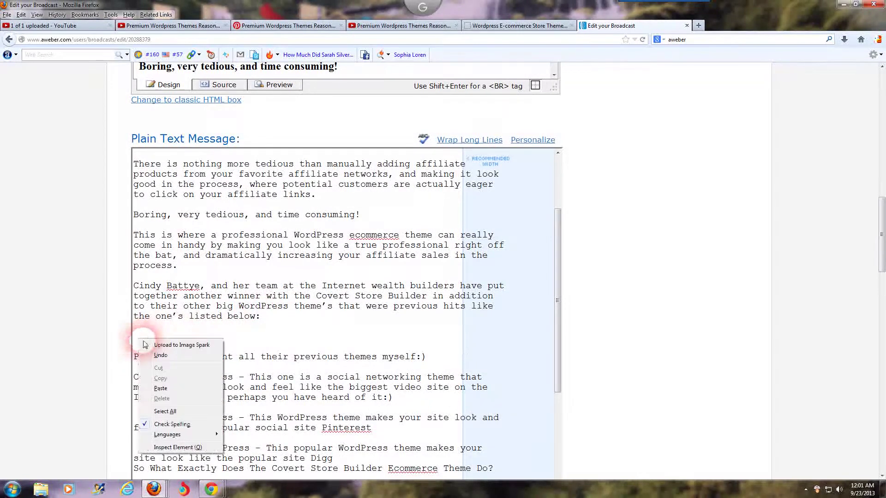
click(160, 389)
Paste the affiliate link line again at the message end, just above {!signature}.
scroll(263, 355, down, 4)
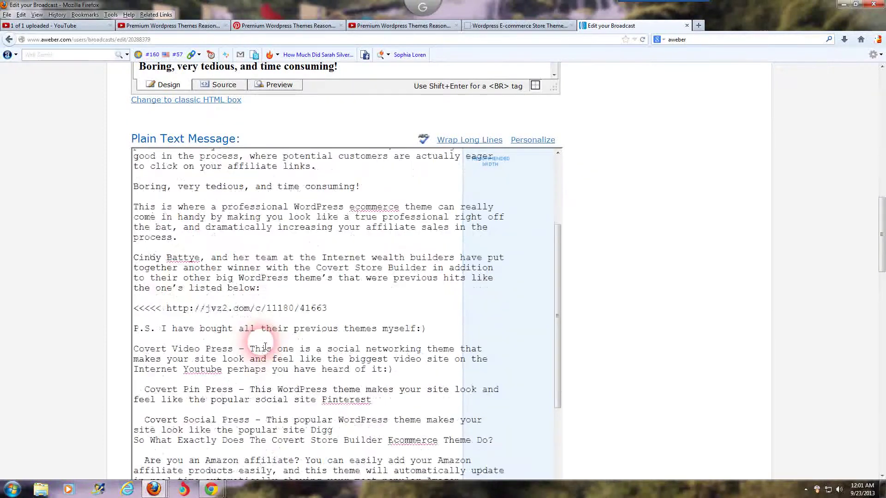
scroll(266, 346, down, 2)
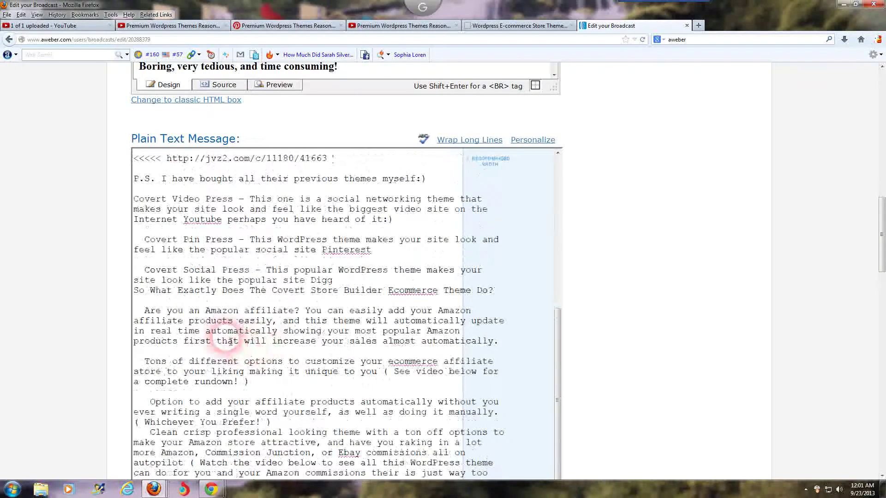
scroll(257, 353, down, 5)
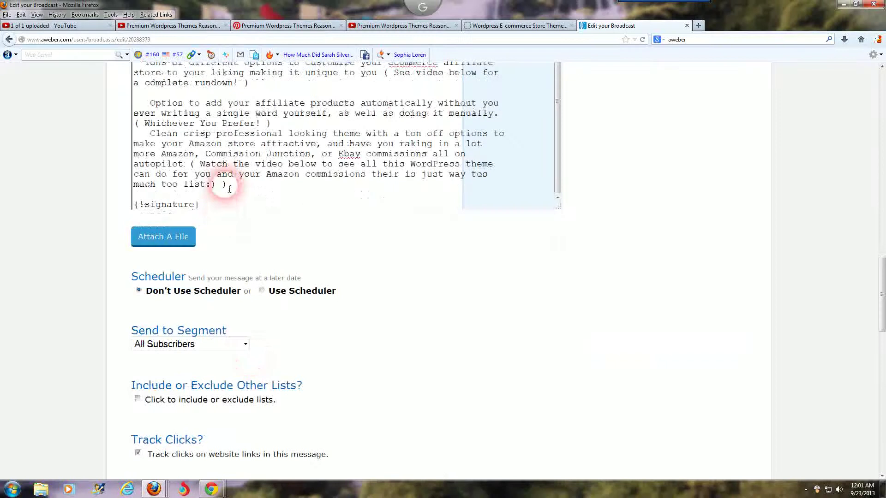
right_click(140, 202)
click(180, 255)
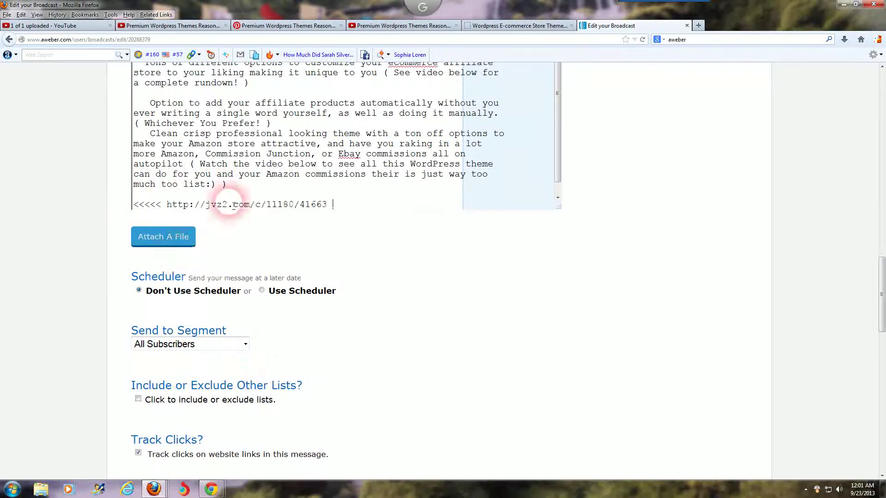
scroll(257, 184, down, 1)
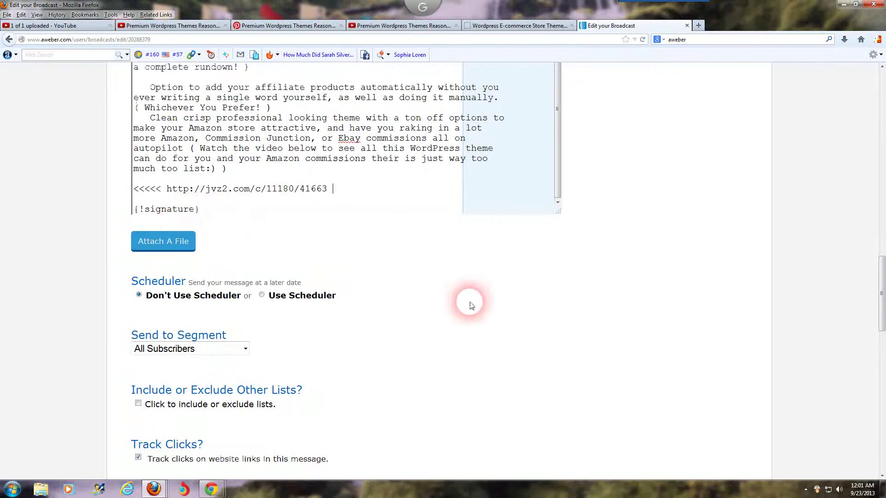
scroll(467, 300, up, 8)
scroll(624, 331, up, 10)
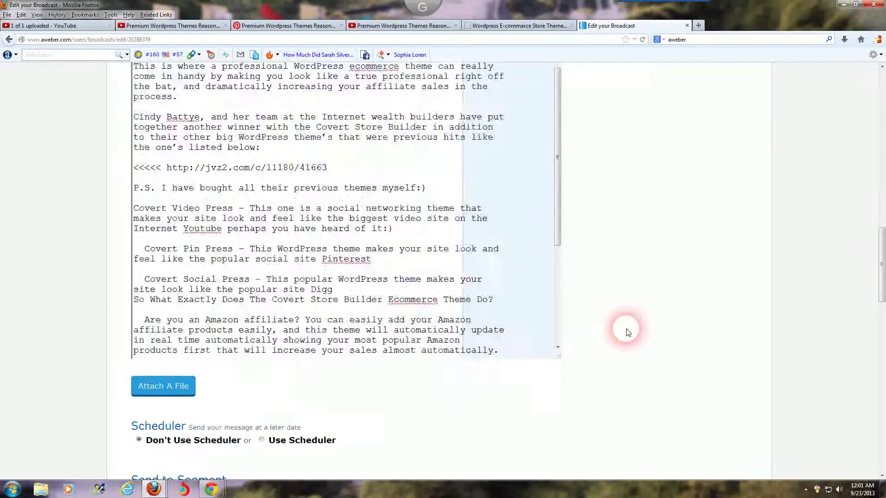
scroll(624, 331, up, 8)
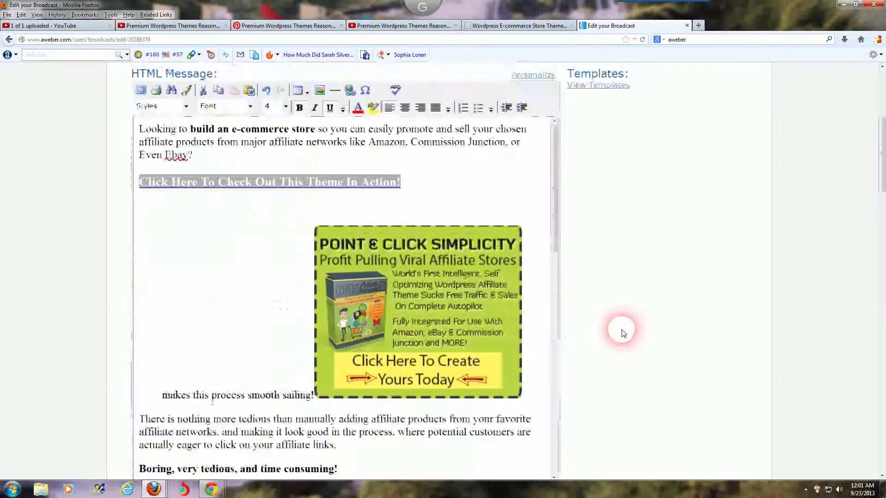
click(461, 336)
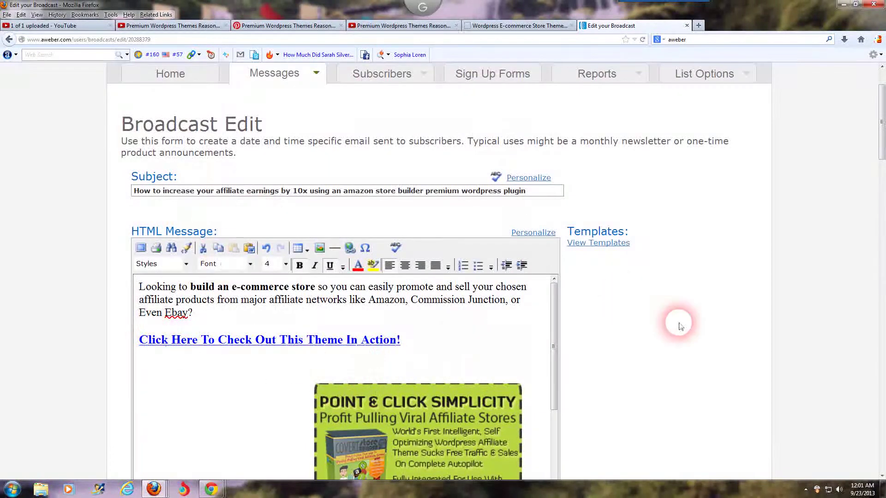
scroll(676, 323, down, 10)
scroll(675, 325, down, 4)
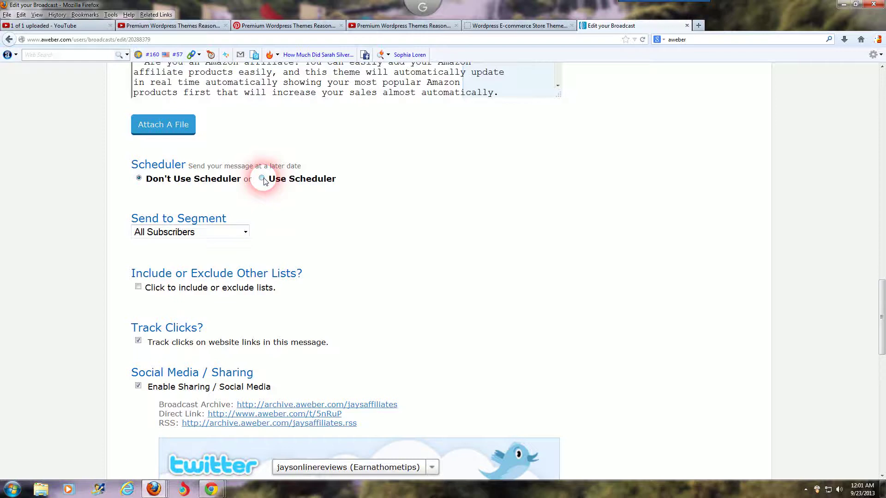
Enable Use Scheduler with send date September 24, 2013 and hour 9, for 9:53 am Eastern.
click(262, 179)
click(188, 224)
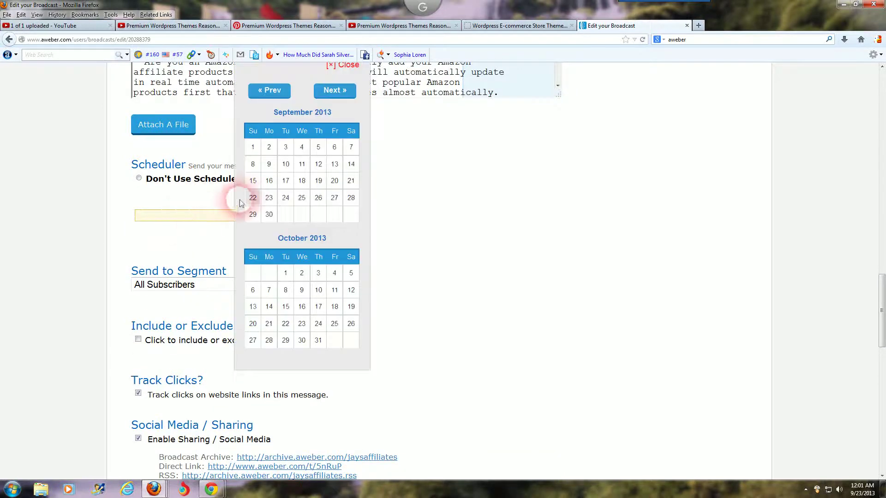
click(286, 199)
click(267, 216)
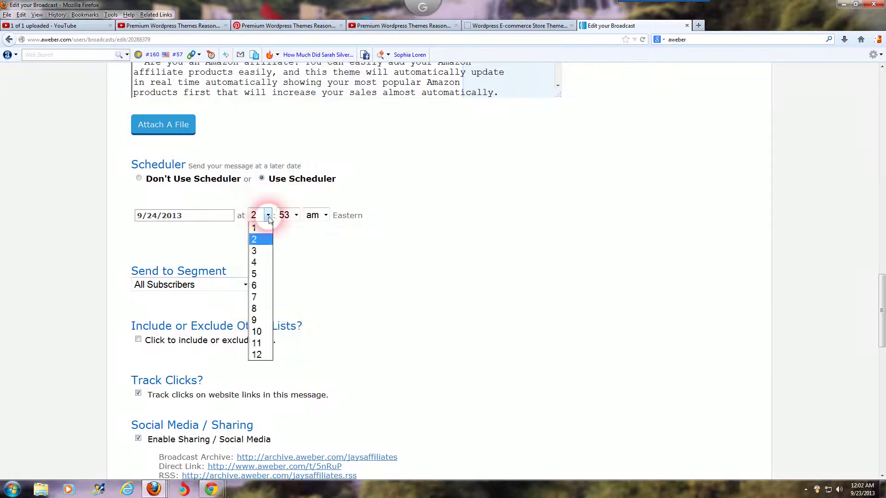
click(255, 320)
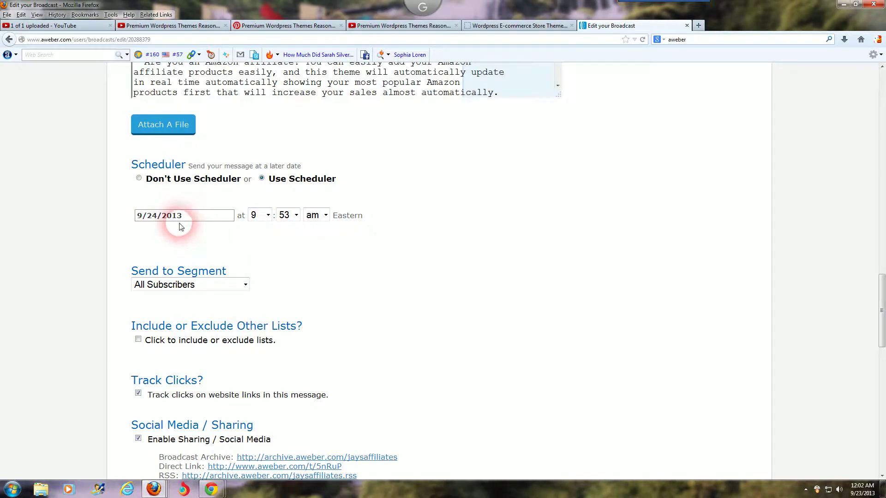
scroll(410, 309, down, 3)
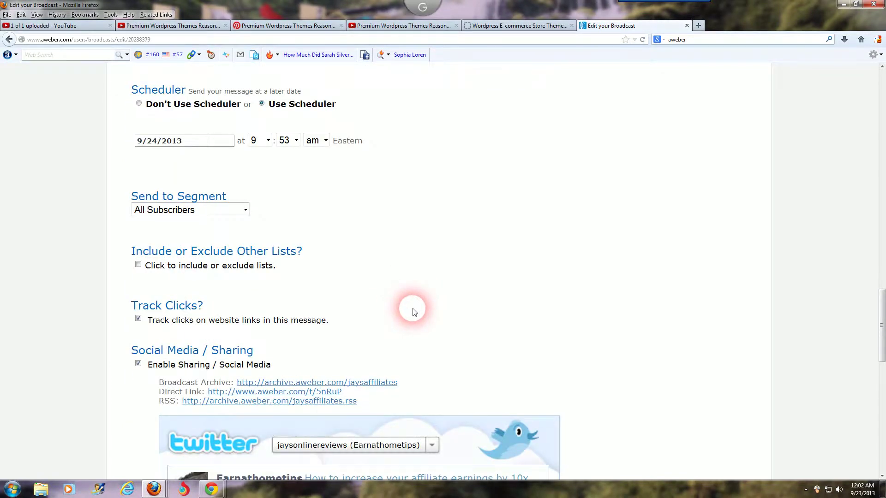
scroll(413, 311, down, 10)
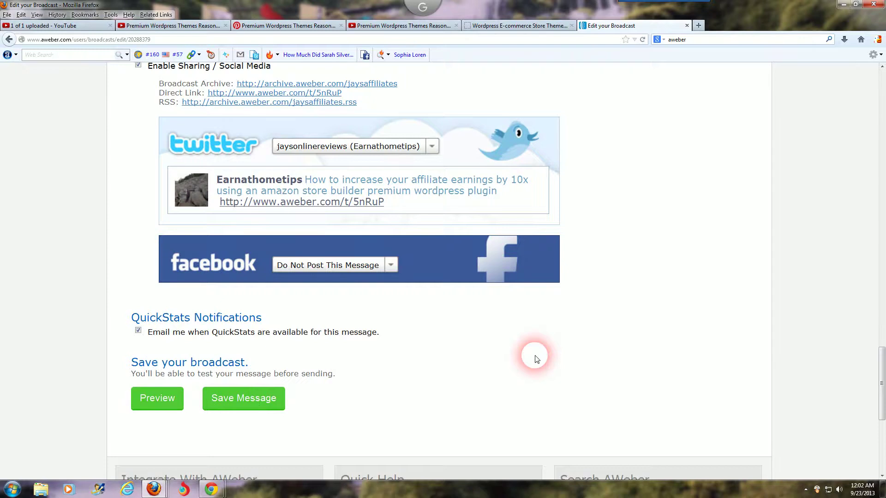
Switch the broadcast to Don't Use Scheduler, dropping the 9/24 send time.
scroll(535, 360, up, 20)
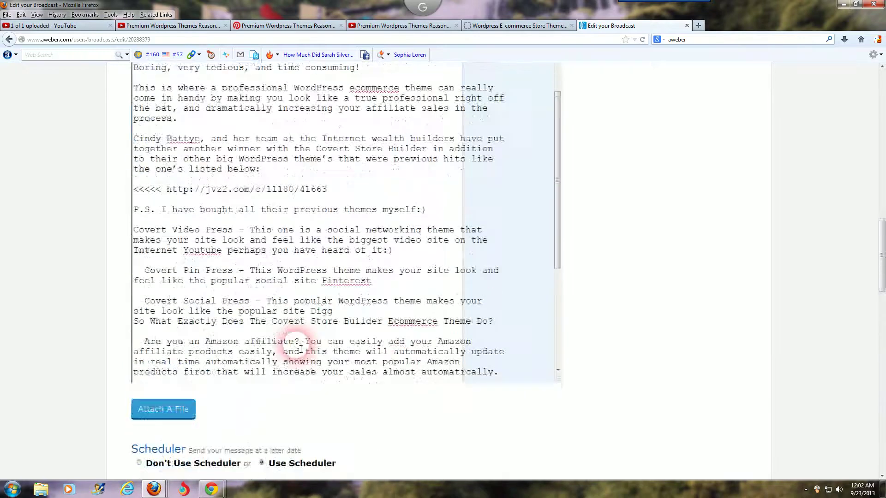
scroll(300, 349, down, 5)
scroll(383, 383, down, 4)
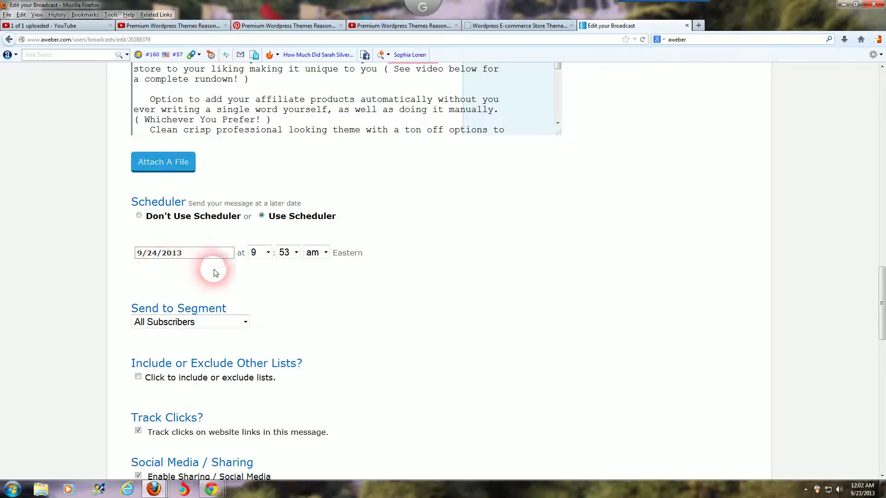
click(140, 216)
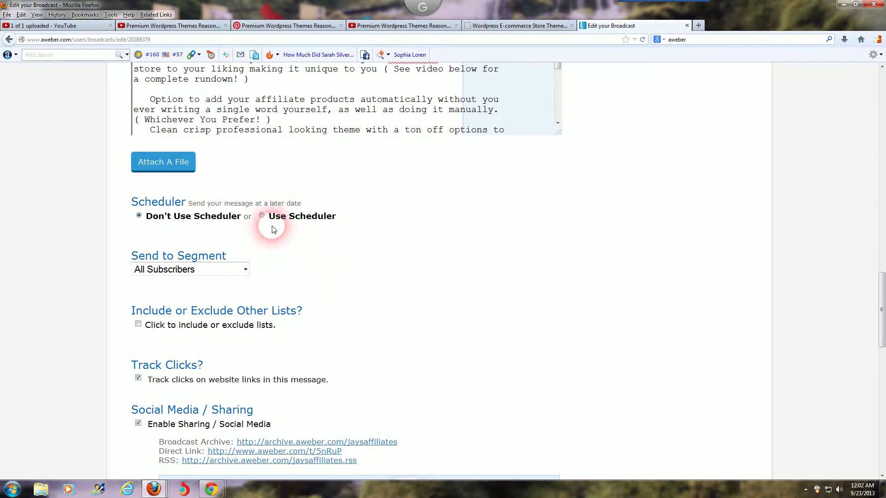
mouse_move(319, 257)
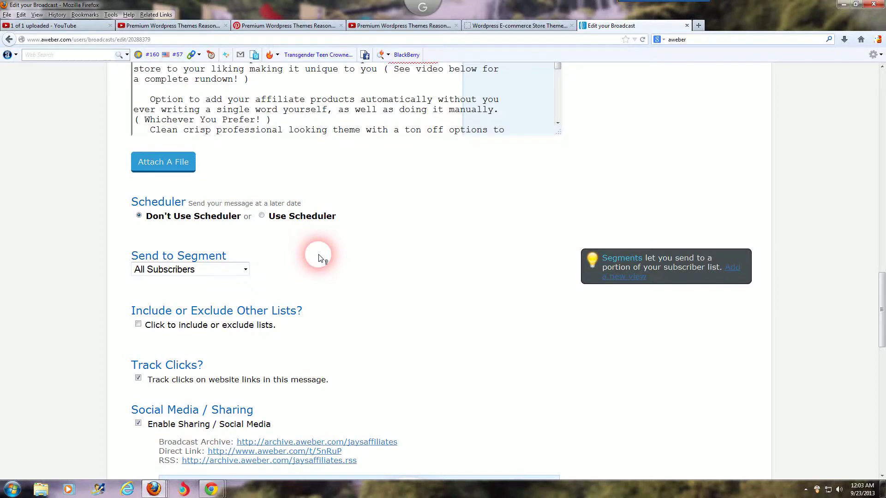
scroll(318, 258, up, 15)
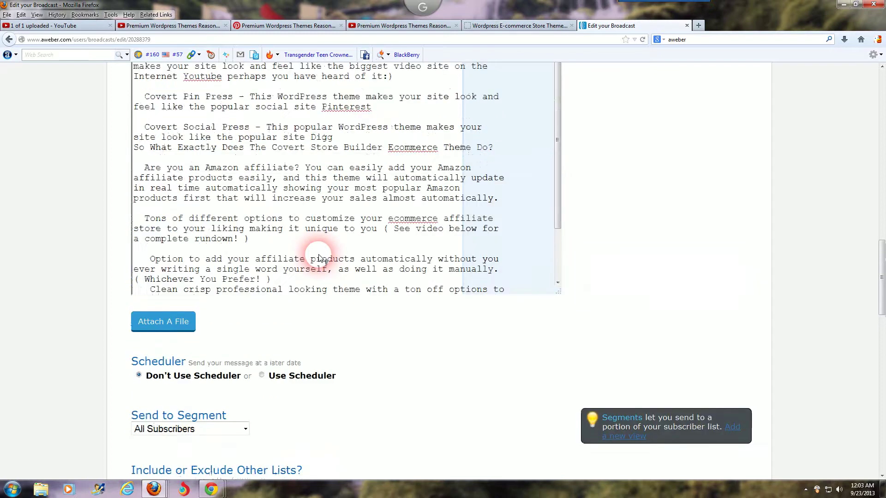
scroll(315, 261, up, 2)
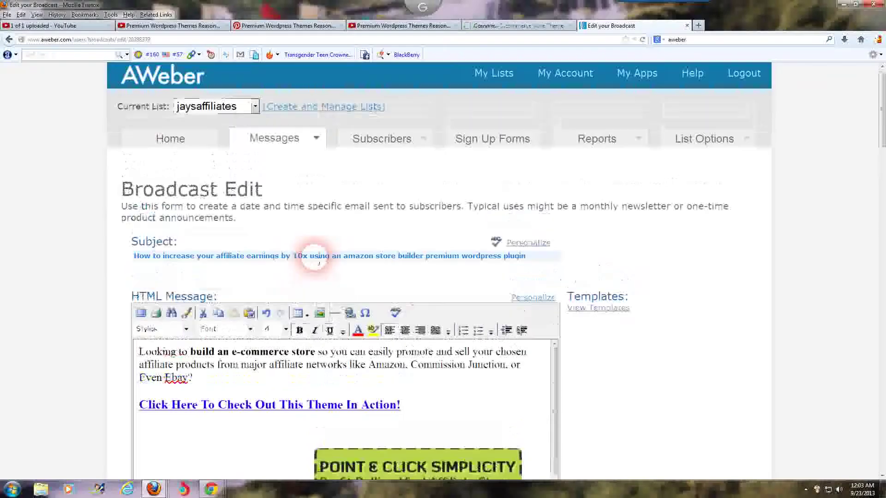
scroll(316, 261, down, 3)
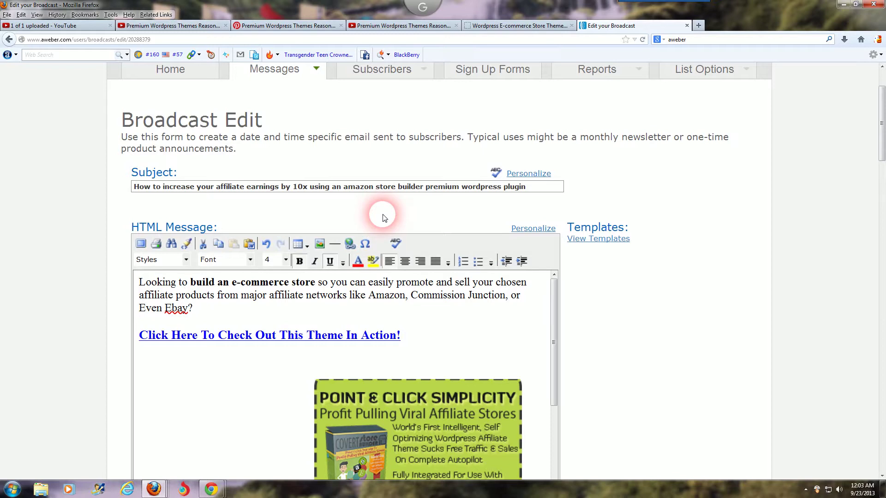
mouse_move(688, 1)
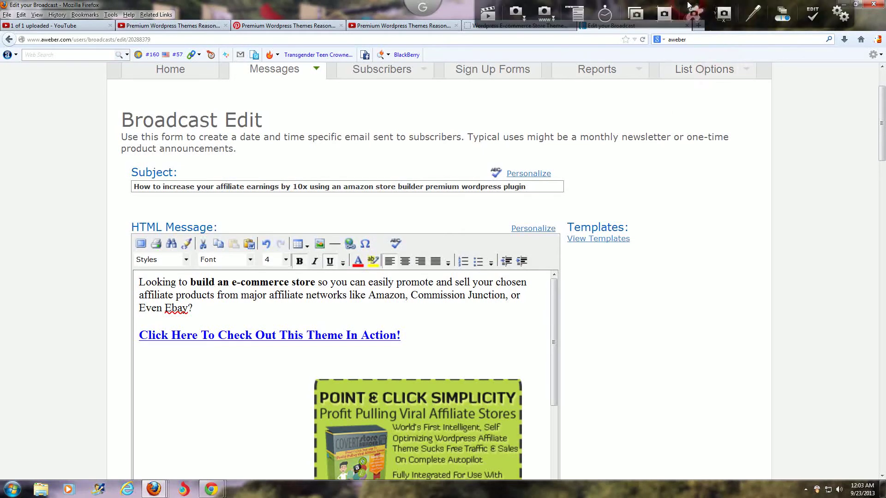